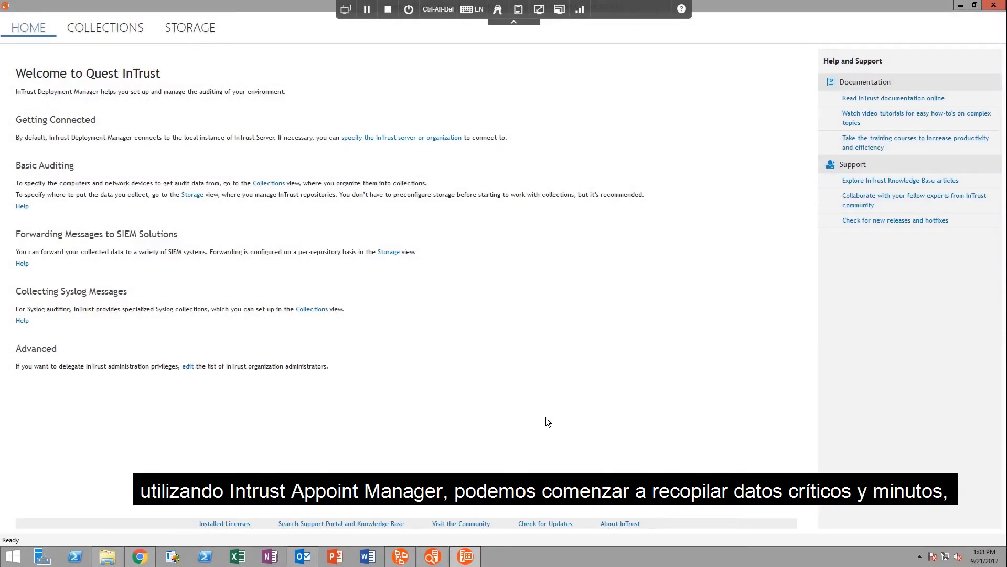
Start a new Windows collection named 'DC Collection'
click(108, 31)
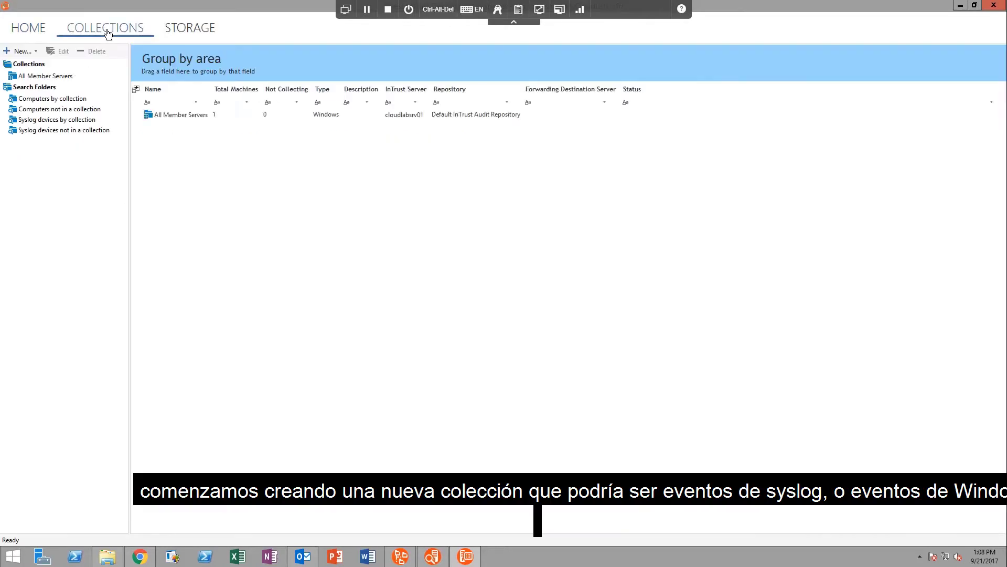
click(37, 53)
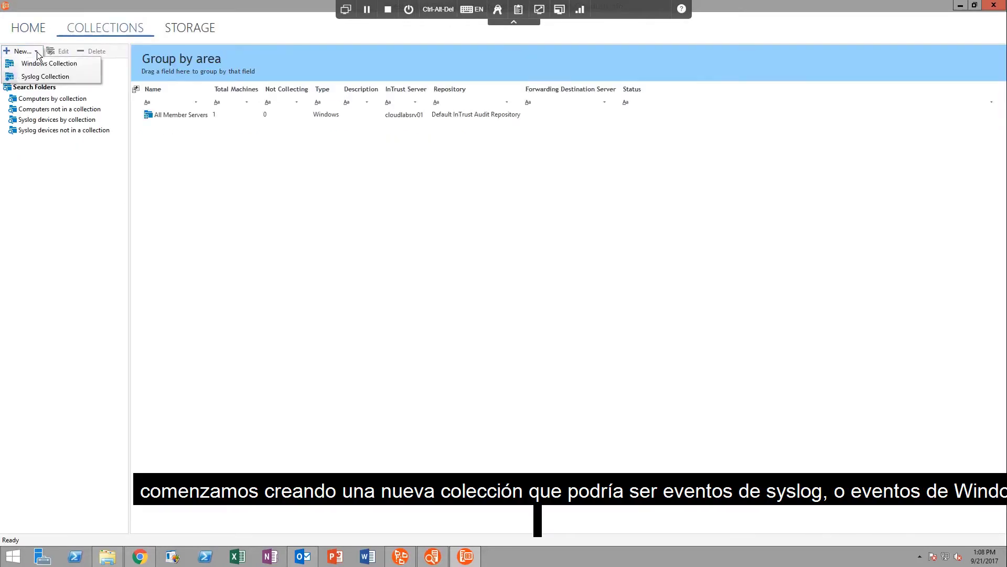
click(74, 68)
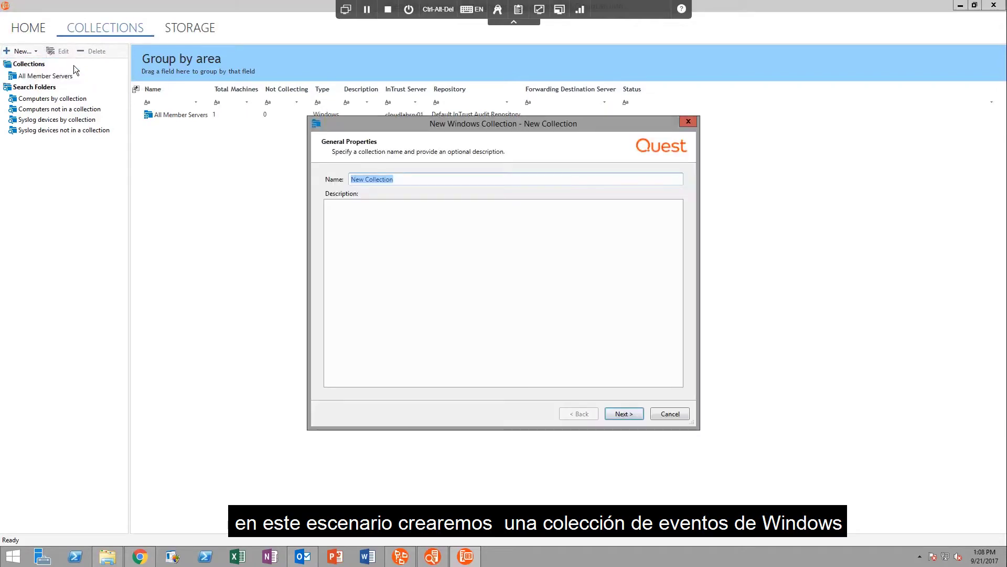
text(DC Coll)
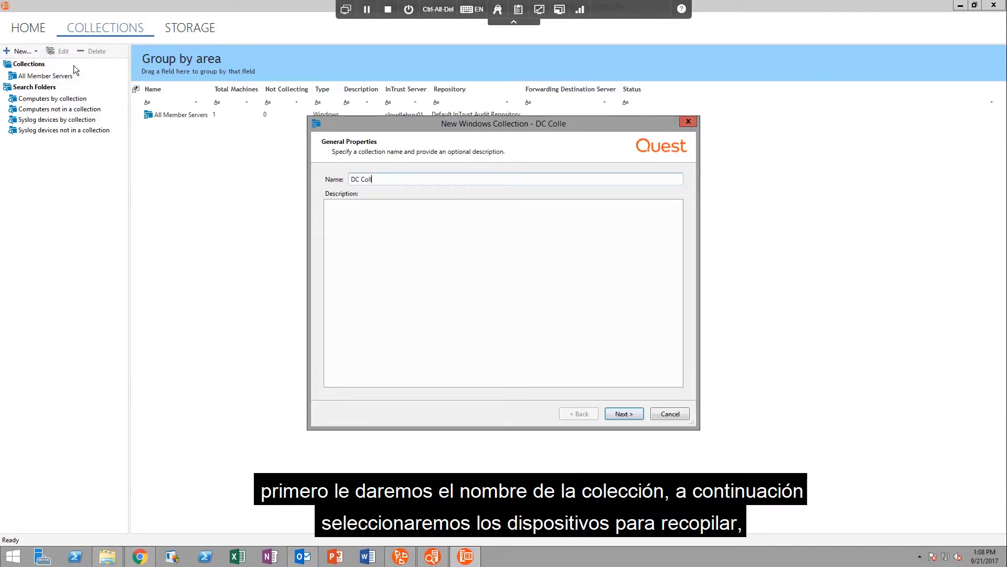
text(ection)
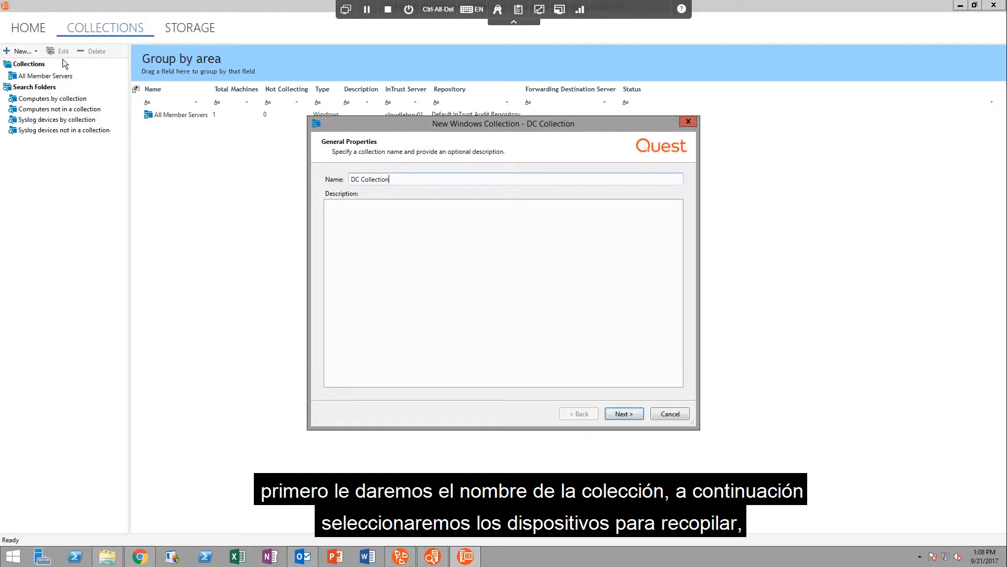
click(632, 413)
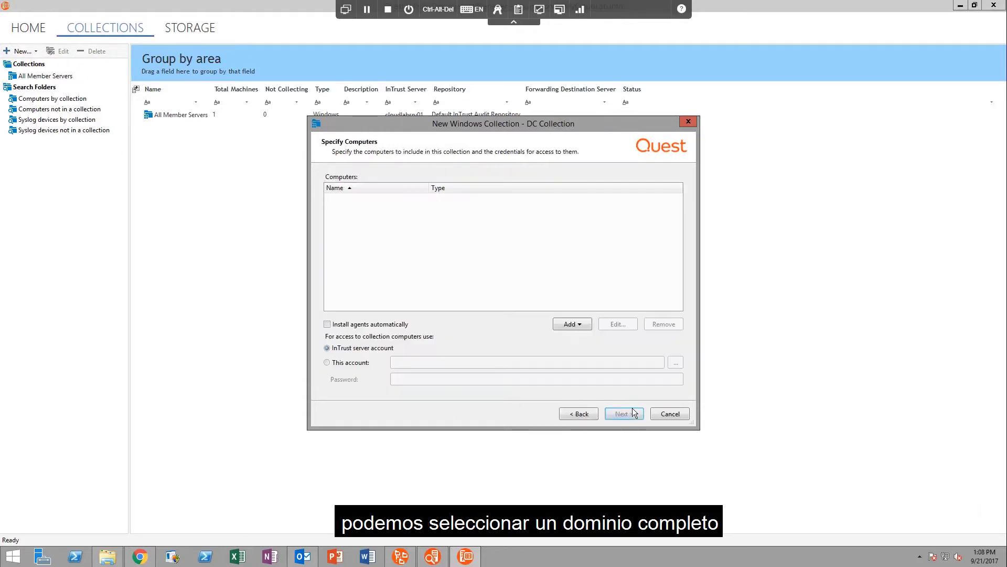
Add all domain controllers in the MyCloudLab.info domain to the collection
click(576, 323)
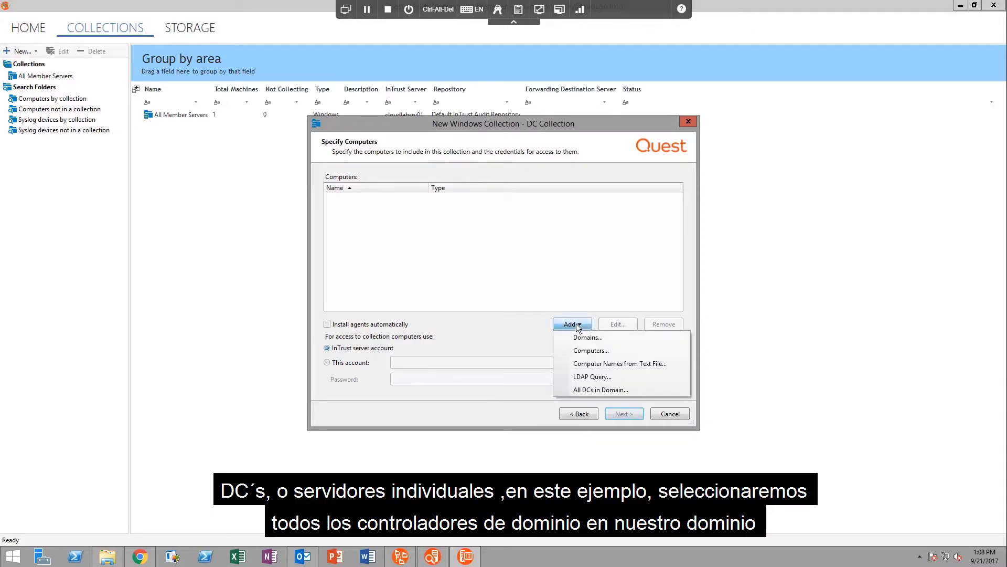
click(613, 391)
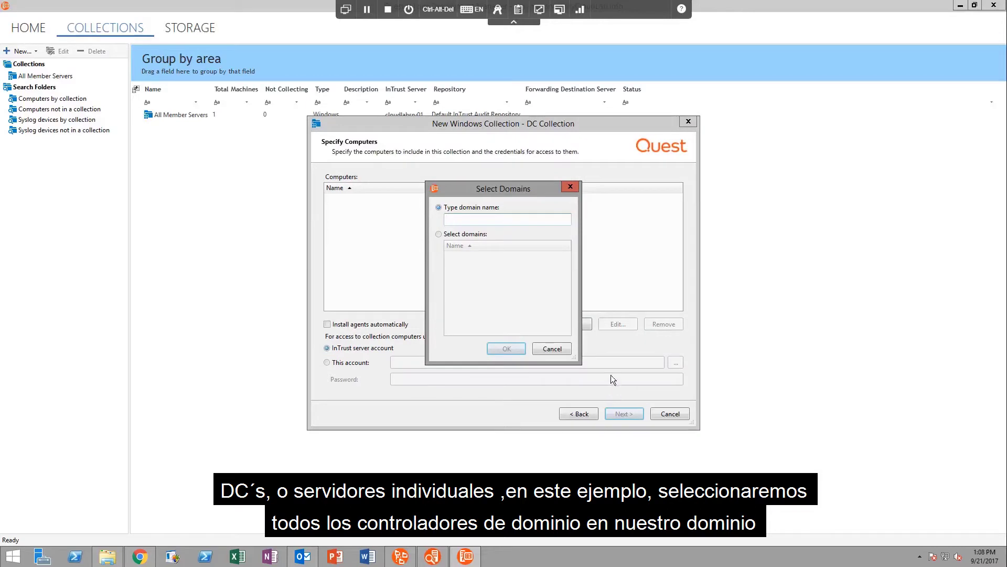
click(480, 235)
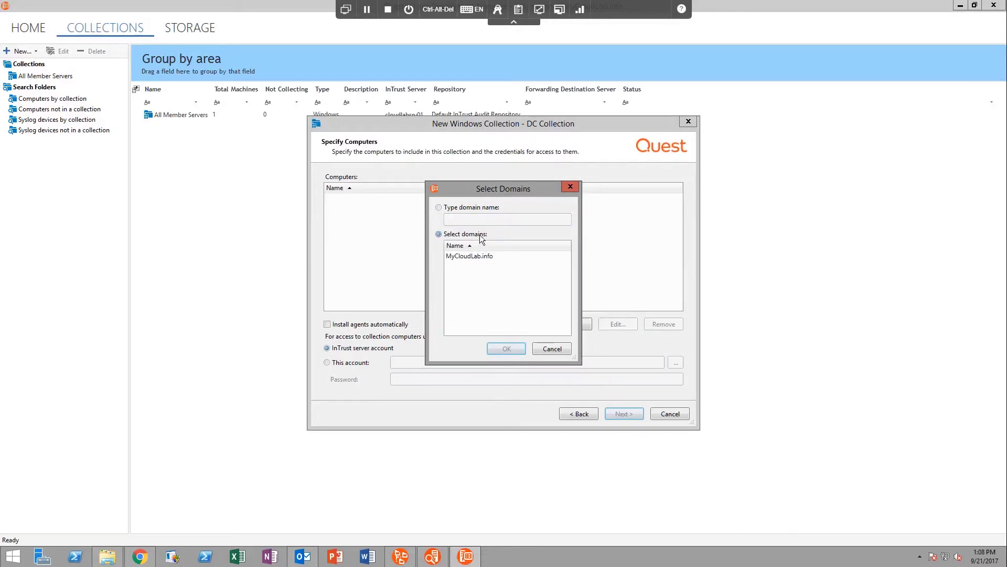
click(473, 257)
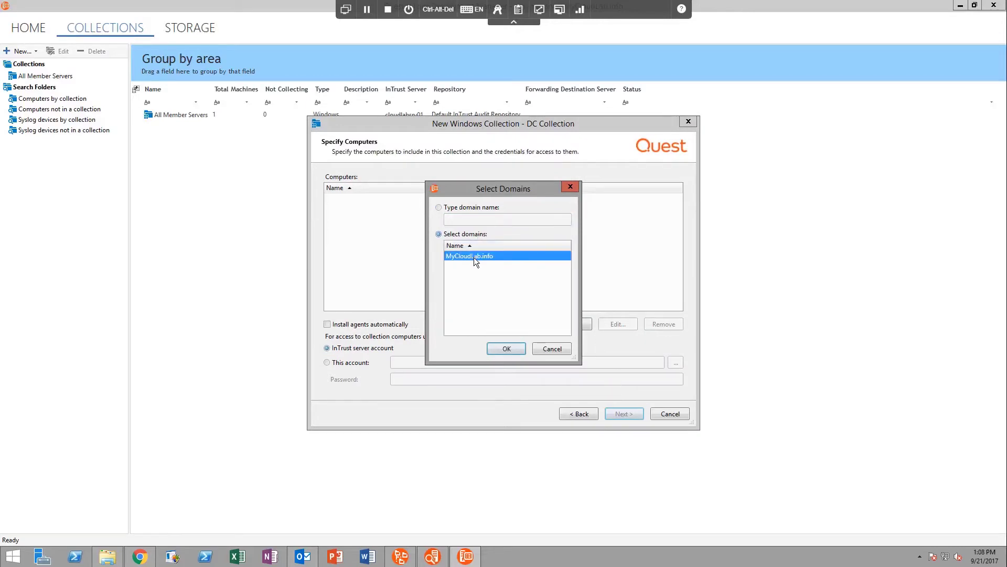
click(507, 348)
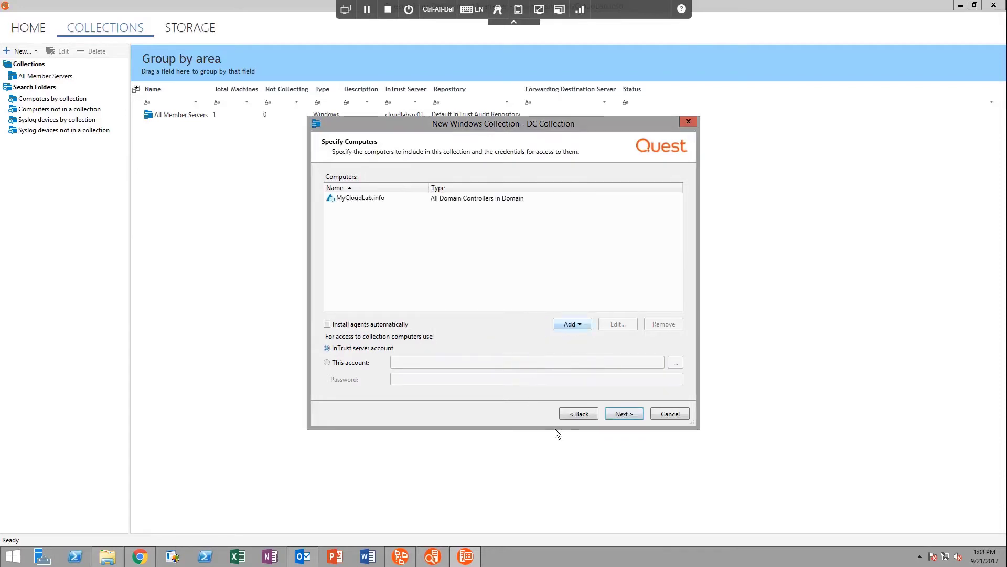
click(624, 413)
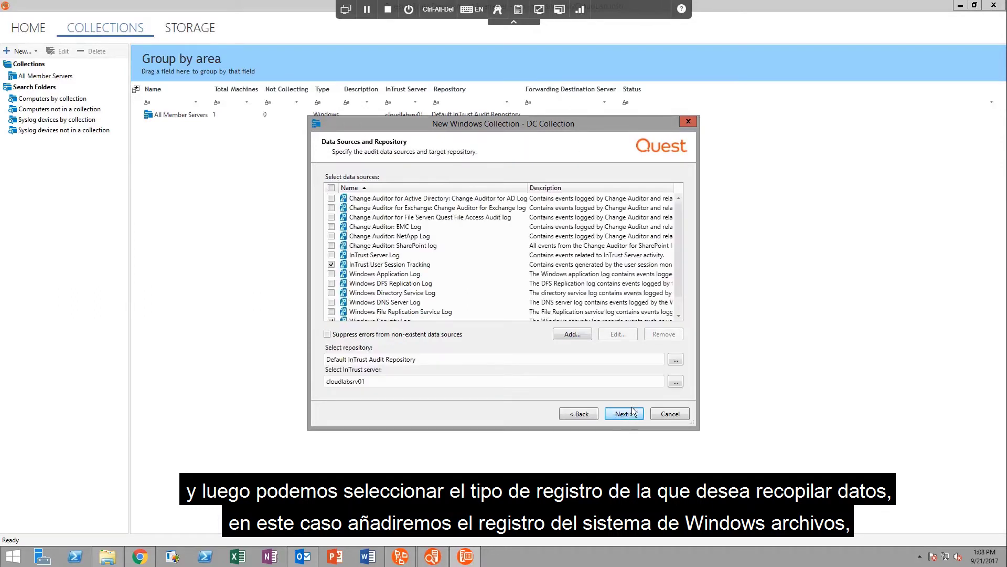
Include the Windows System and DNS Server logs, then begin defining a new repository
scroll(679, 266, down, 1)
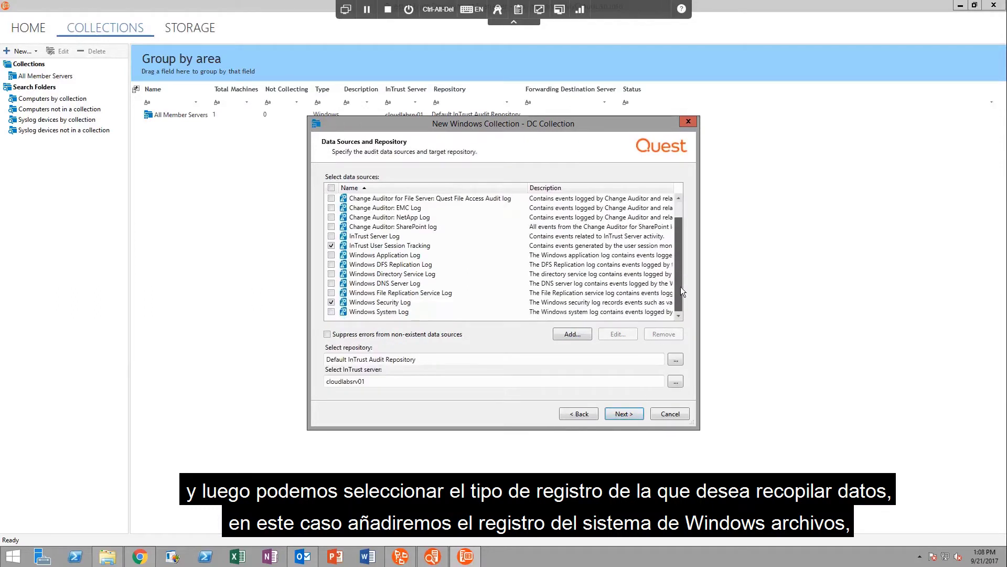
click(331, 312)
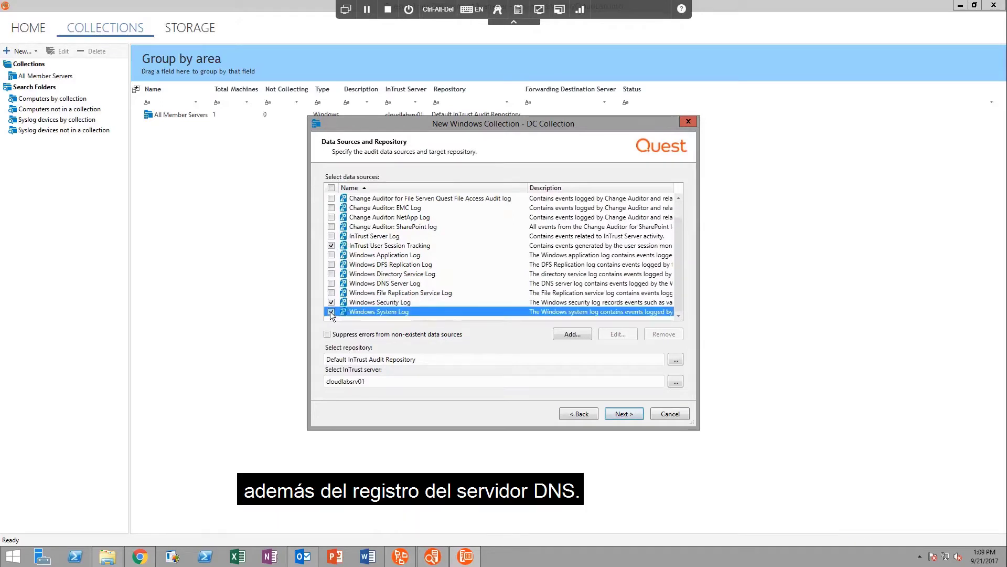
click(331, 283)
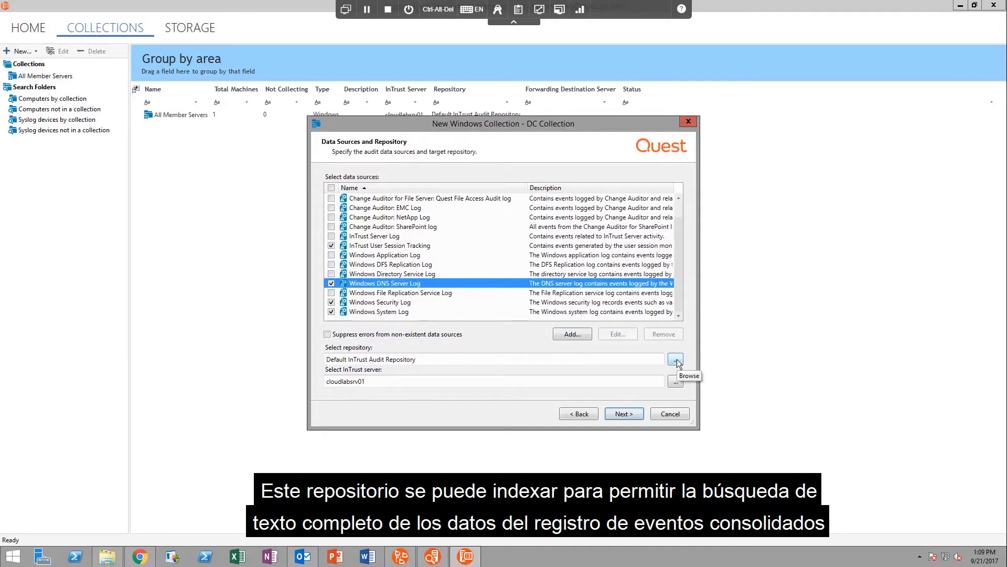
click(676, 360)
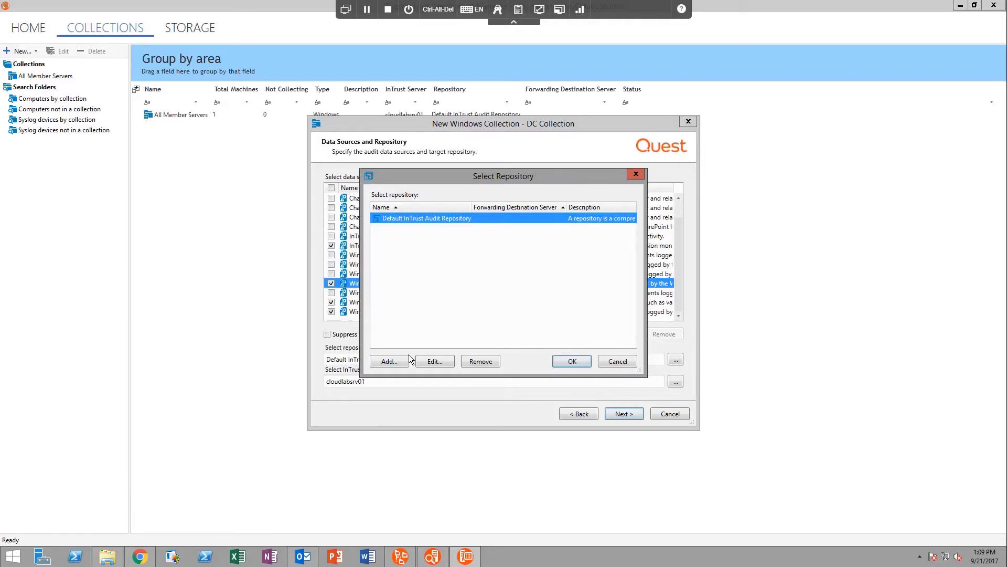
click(386, 362)
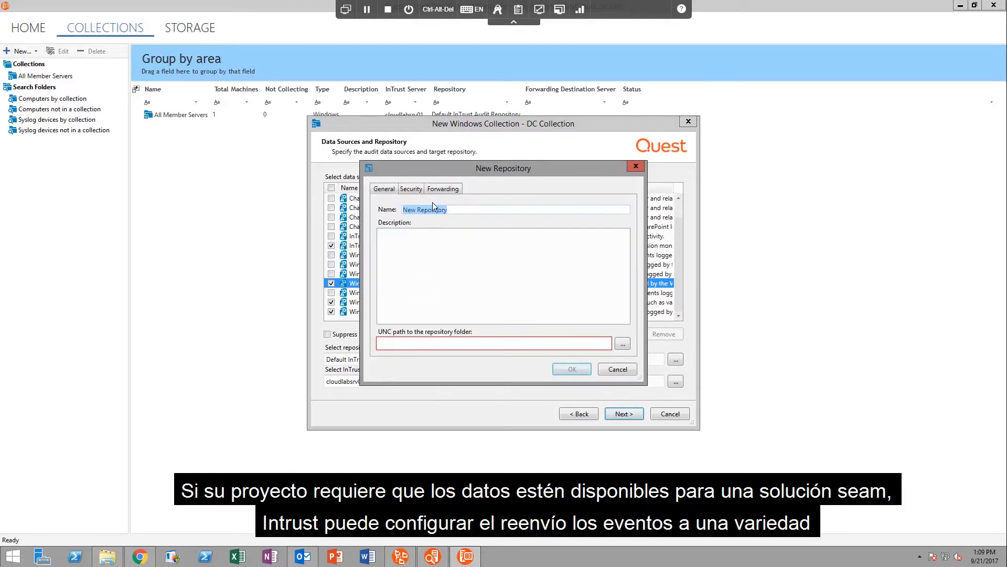
Review the new repository's SIEM forwarding options, Dell SecureWorks format and filter choices
click(443, 189)
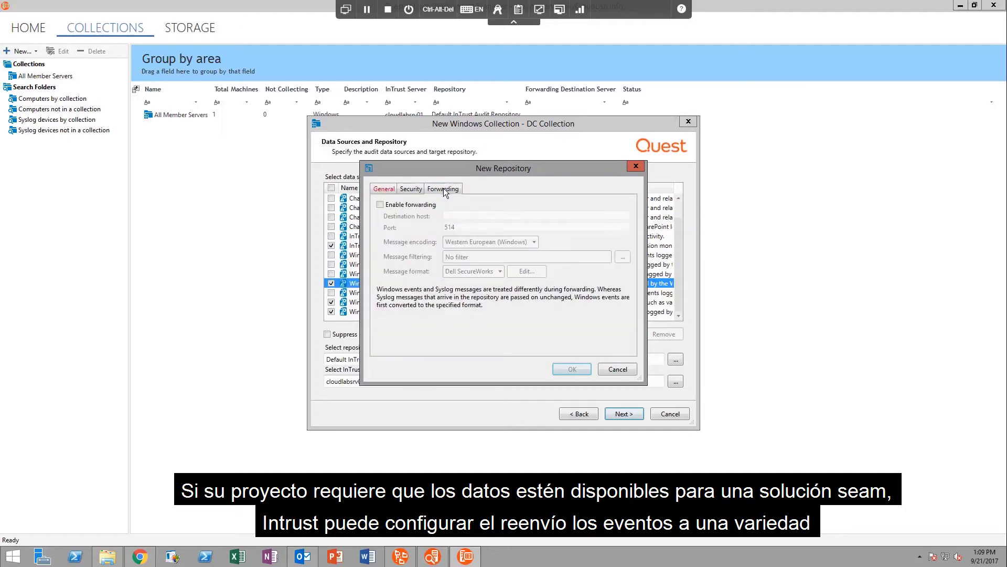
click(420, 205)
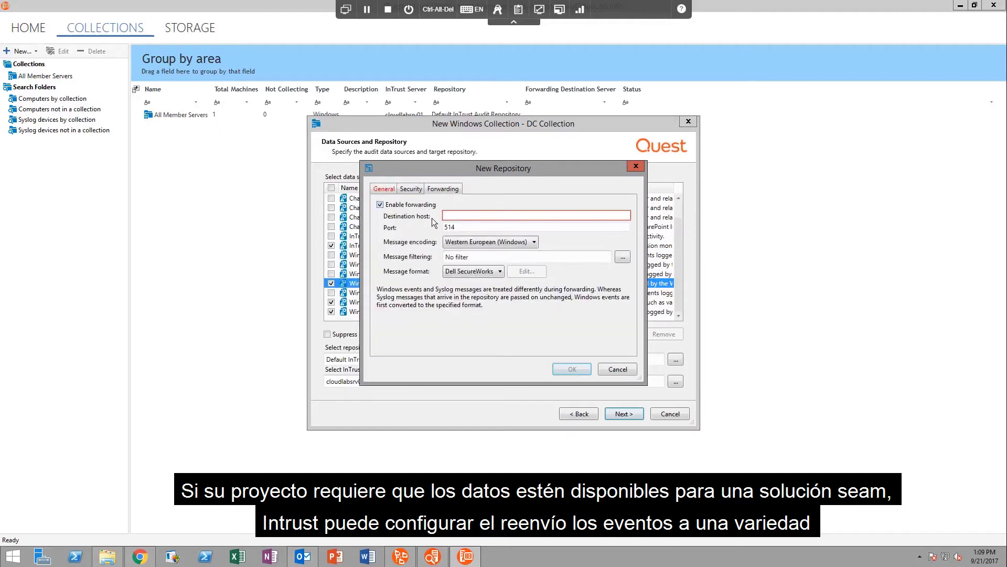
click(499, 272)
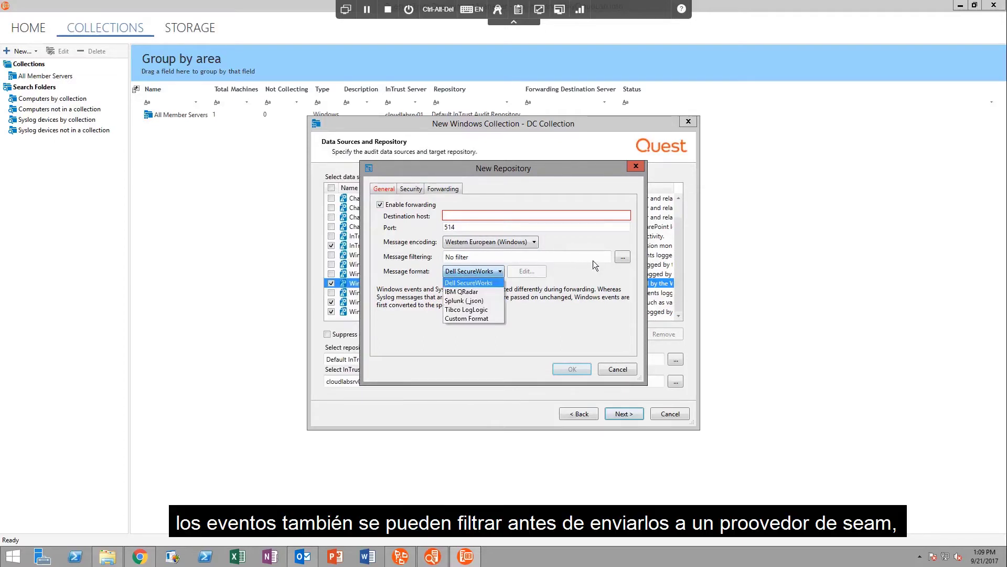
click(623, 260)
click(623, 260)
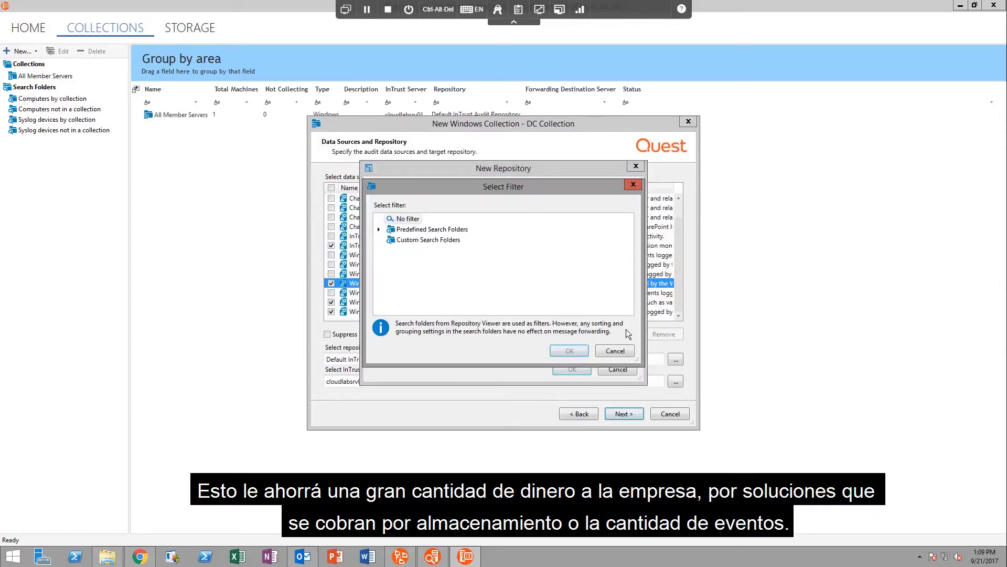
click(615, 351)
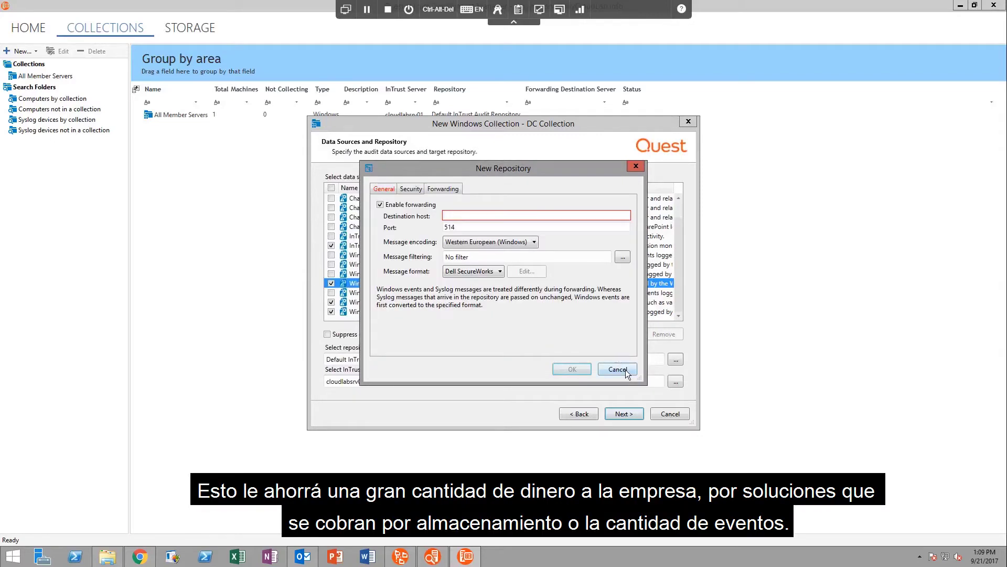
Discard the new repository and finish DC Collection with the Default InTrust Audit Repository
click(625, 369)
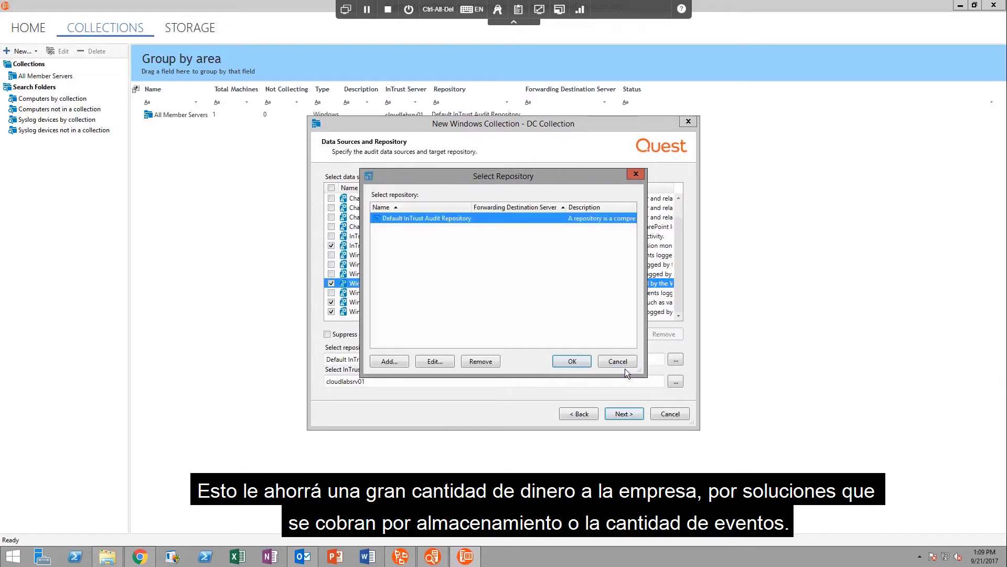
click(620, 361)
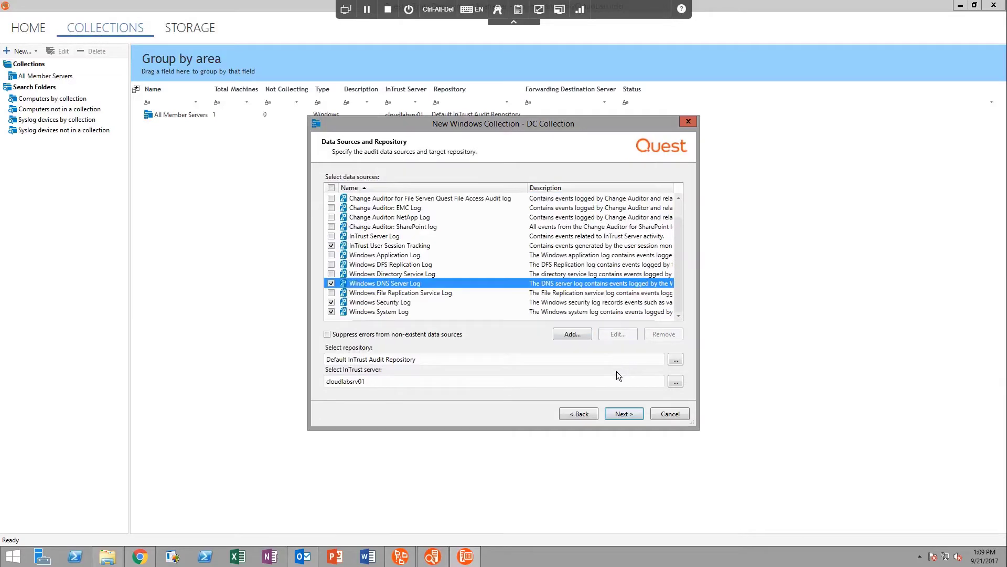
click(632, 414)
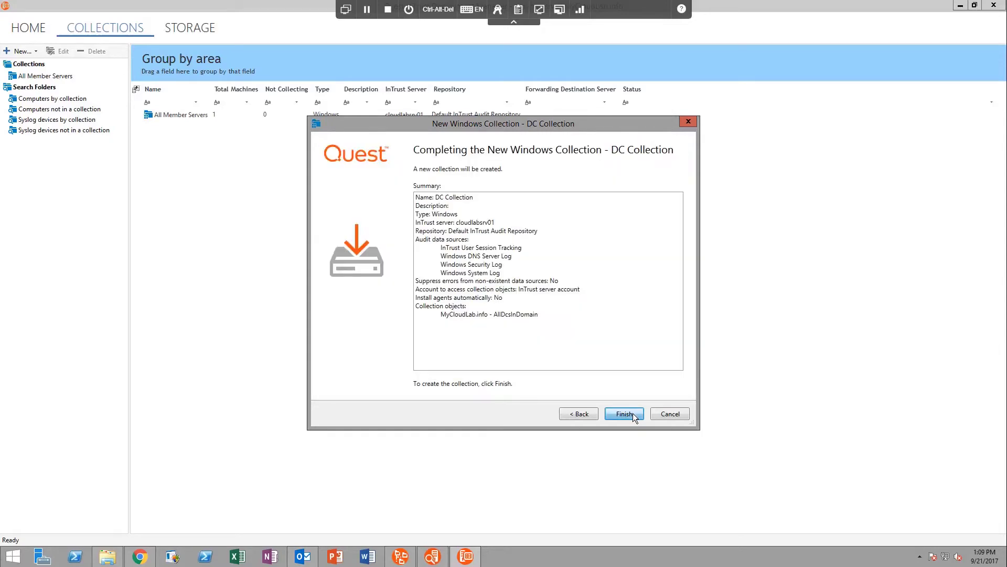
click(633, 414)
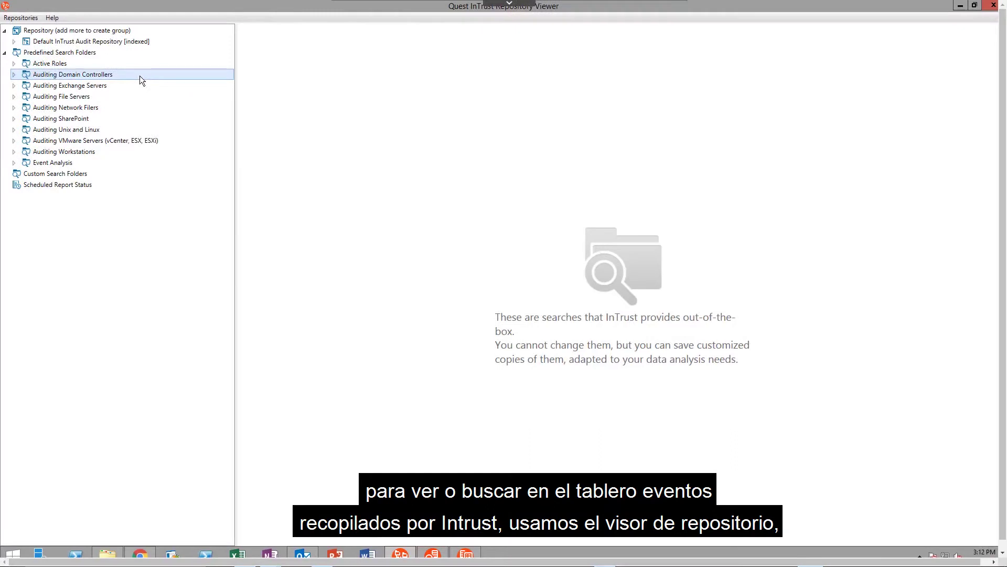
Run the Auditing Domain Controllers > Logons > All failed logons search
click(16, 76)
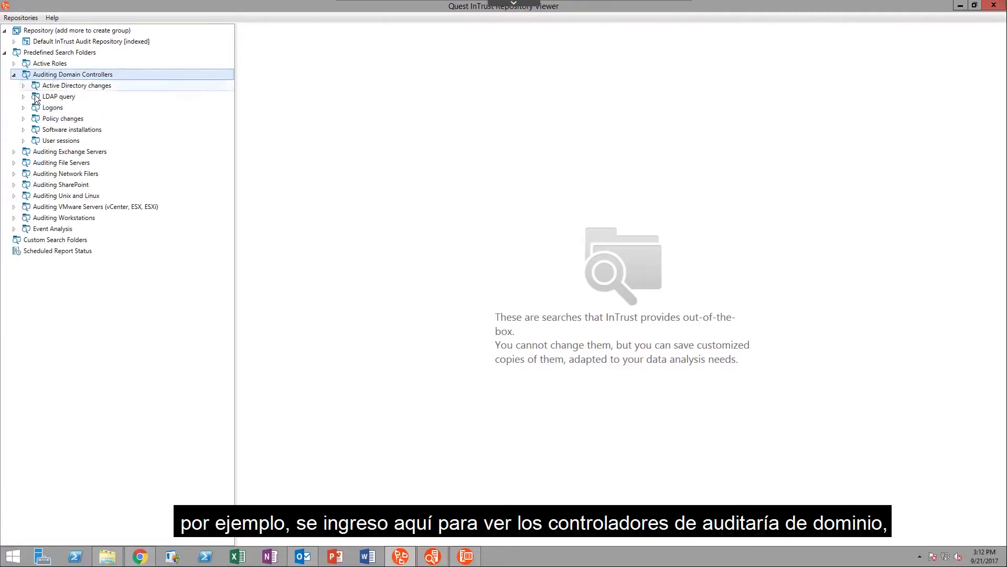
click(23, 109)
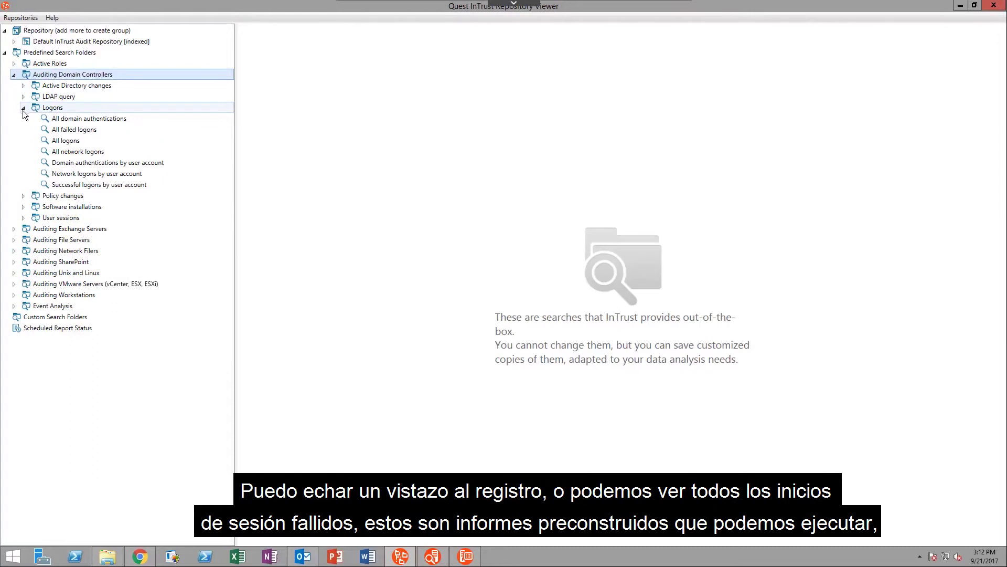
click(82, 131)
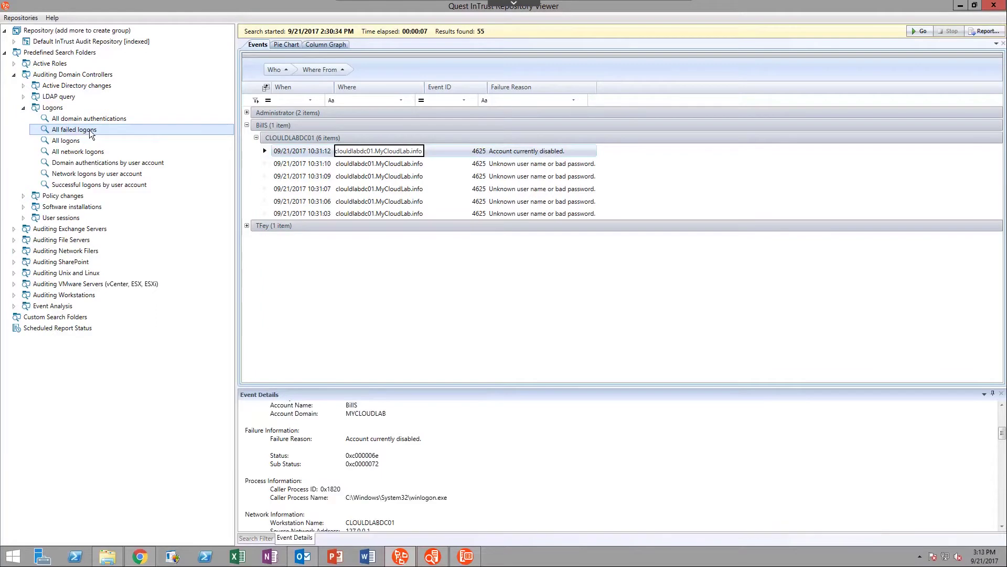
Inspect the user's failed logon events at 10:31:10 and the account-disabled one at 10:31:12
click(246, 125)
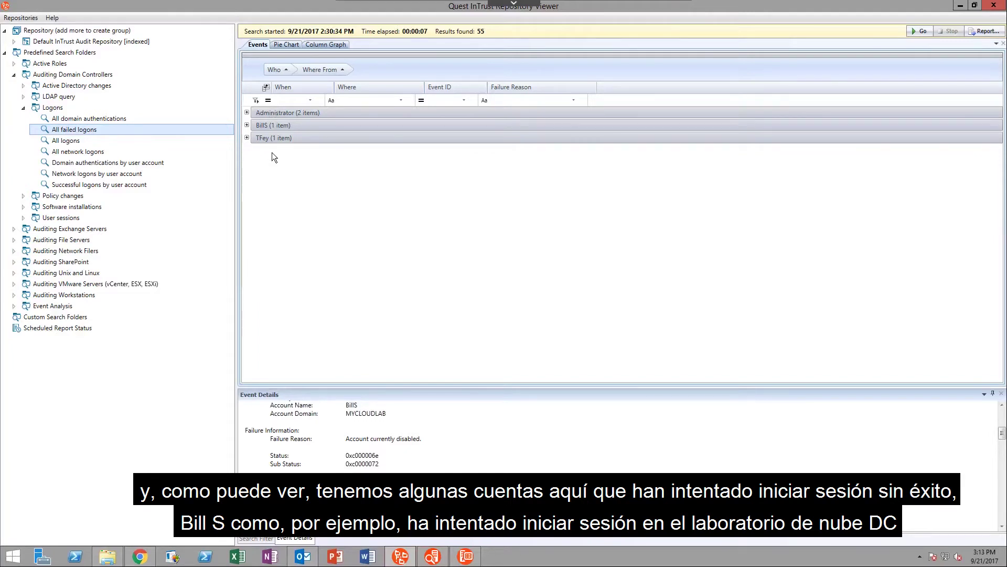
click(246, 126)
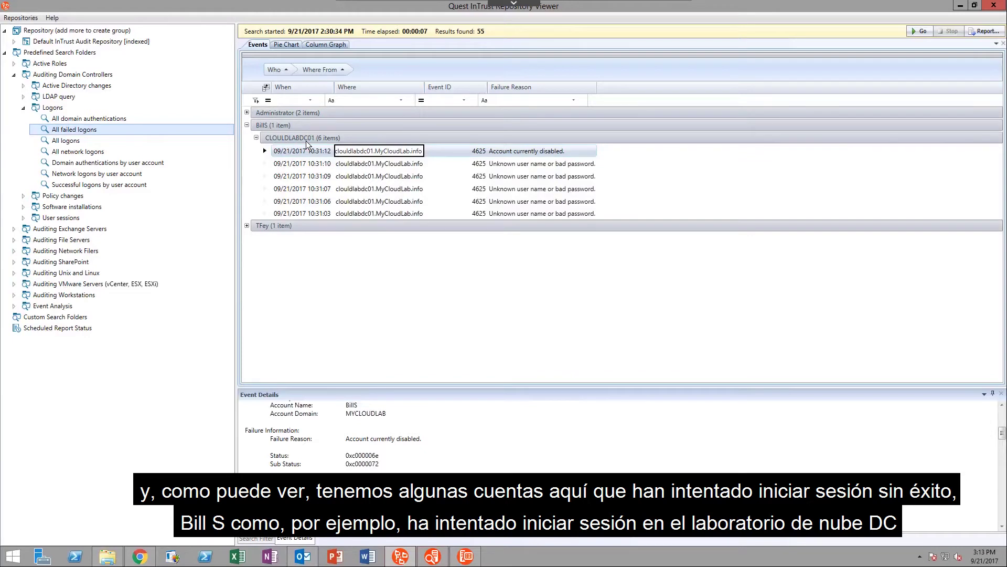
click(301, 153)
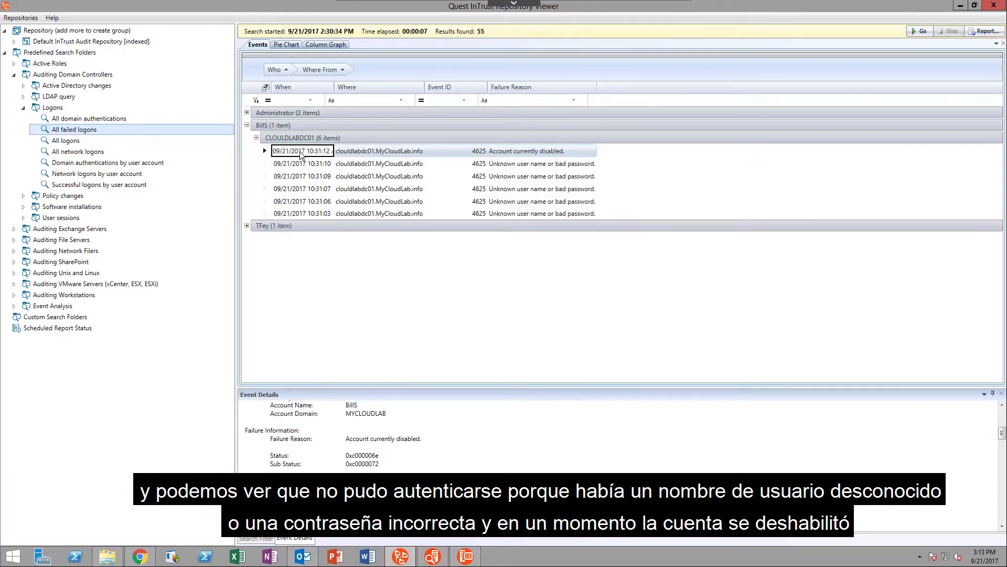
click(560, 167)
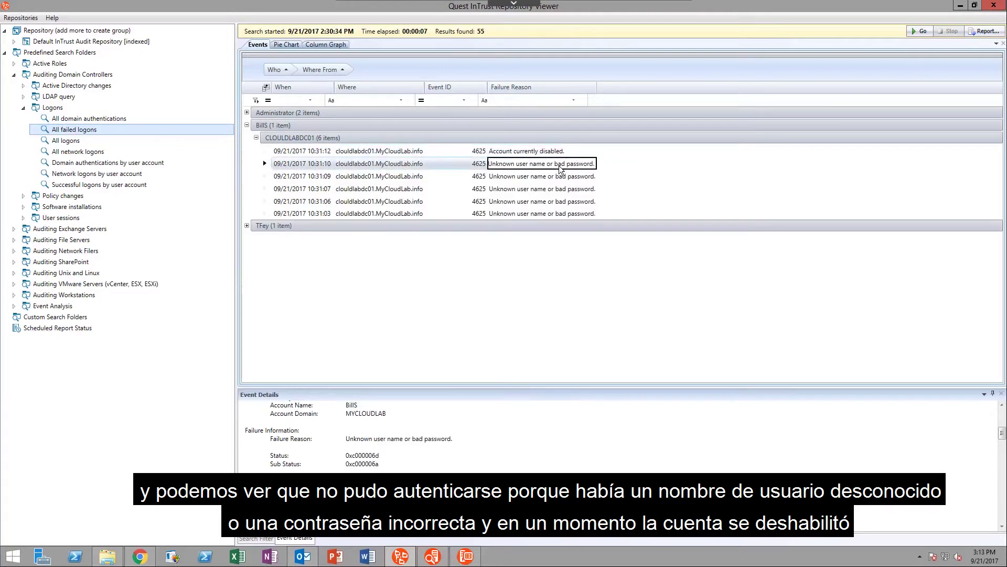
click(546, 153)
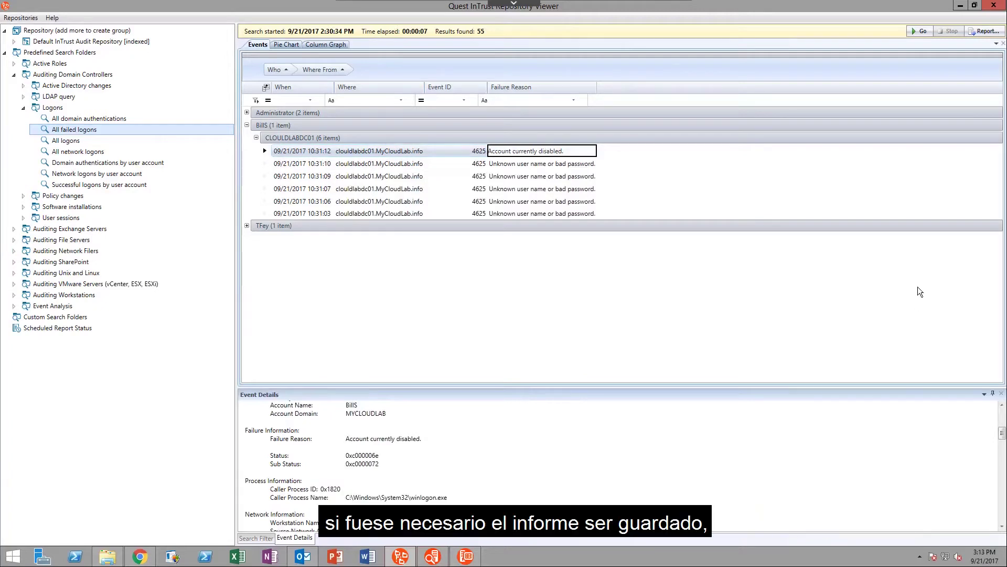
Save the results as All failed logons.pdf, replacing the existing file, and open it
click(985, 32)
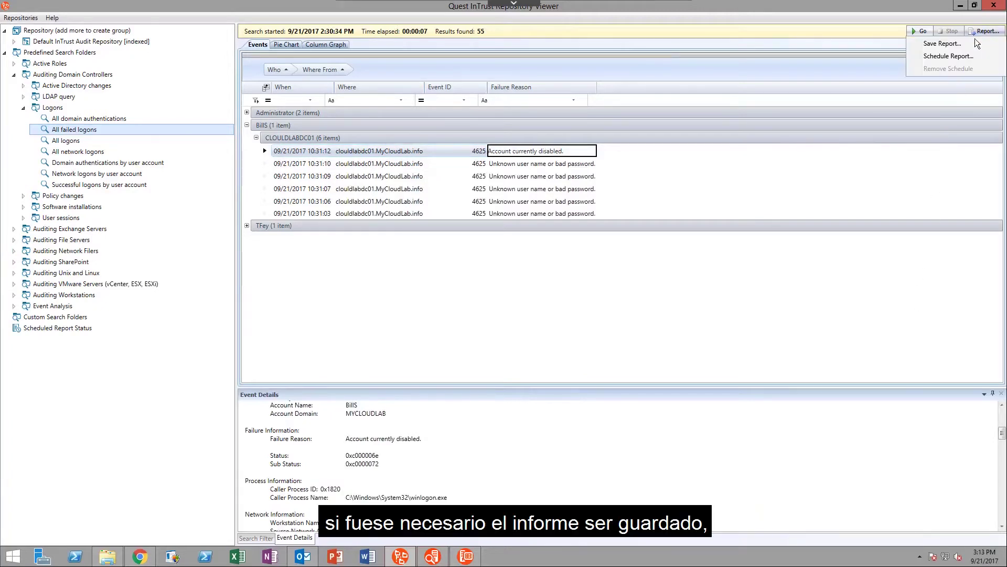
click(962, 42)
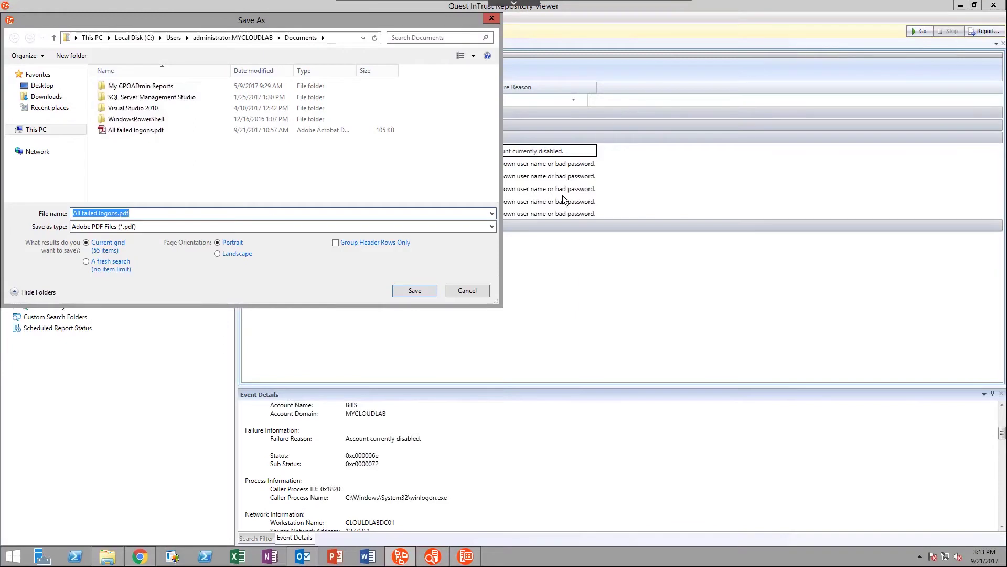
click(415, 291)
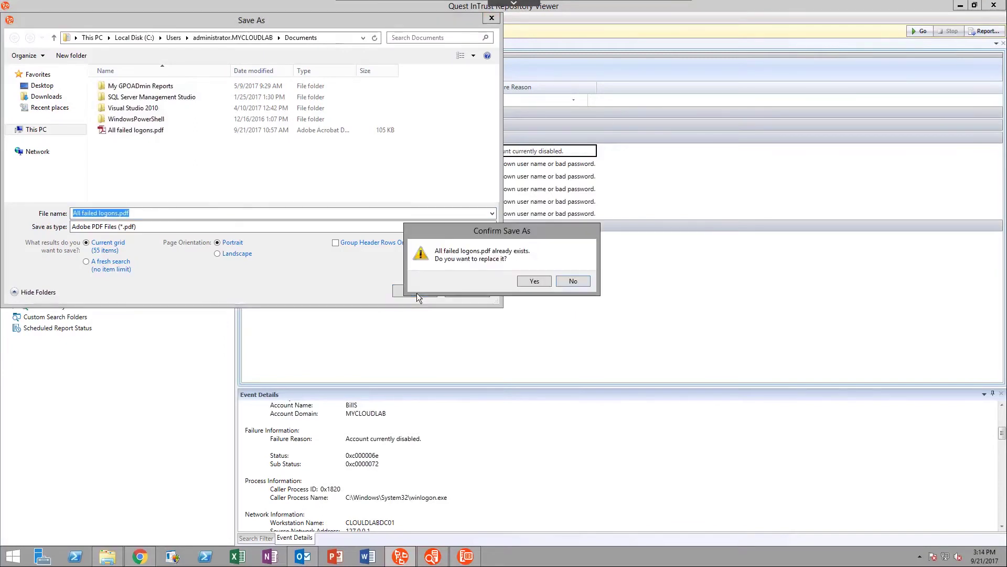
click(531, 281)
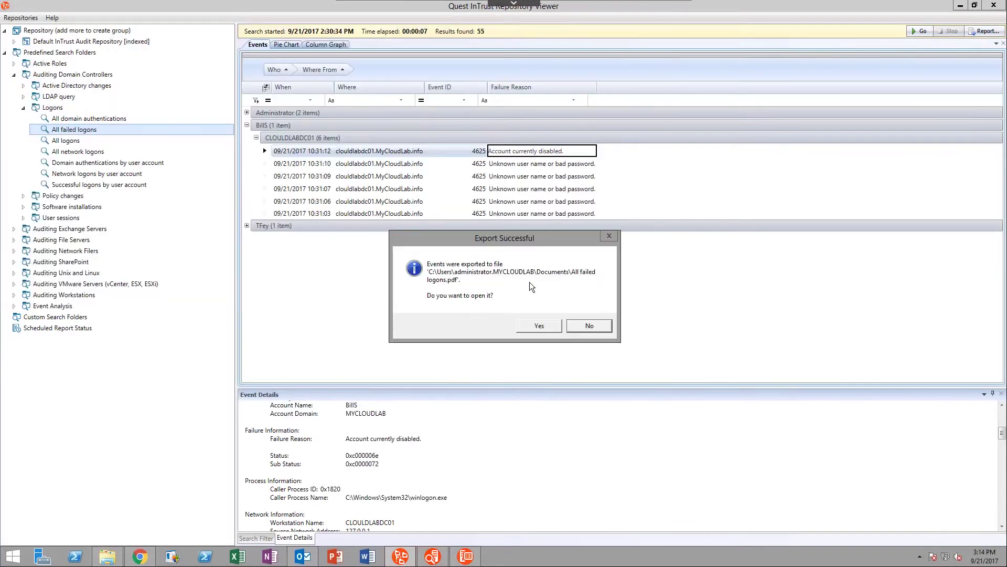
click(538, 326)
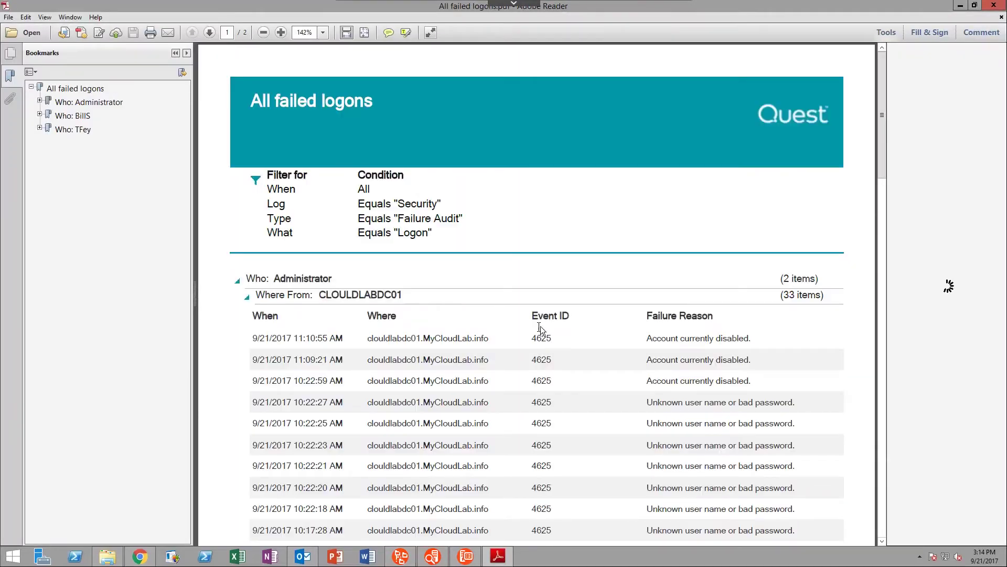
Close the PDF and schedule a report, saving the custom search as 'All failed logons'
click(1000, 7)
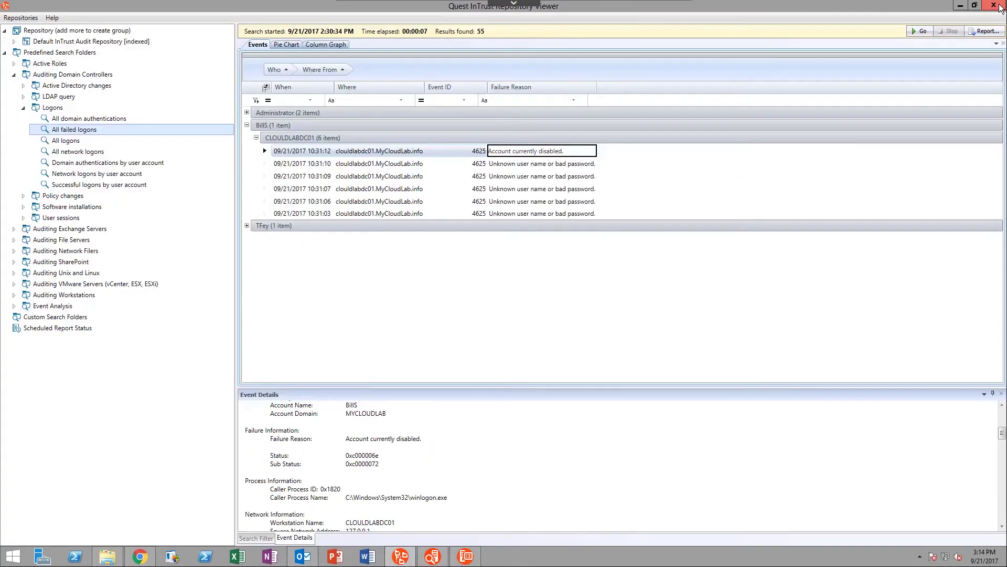
click(974, 33)
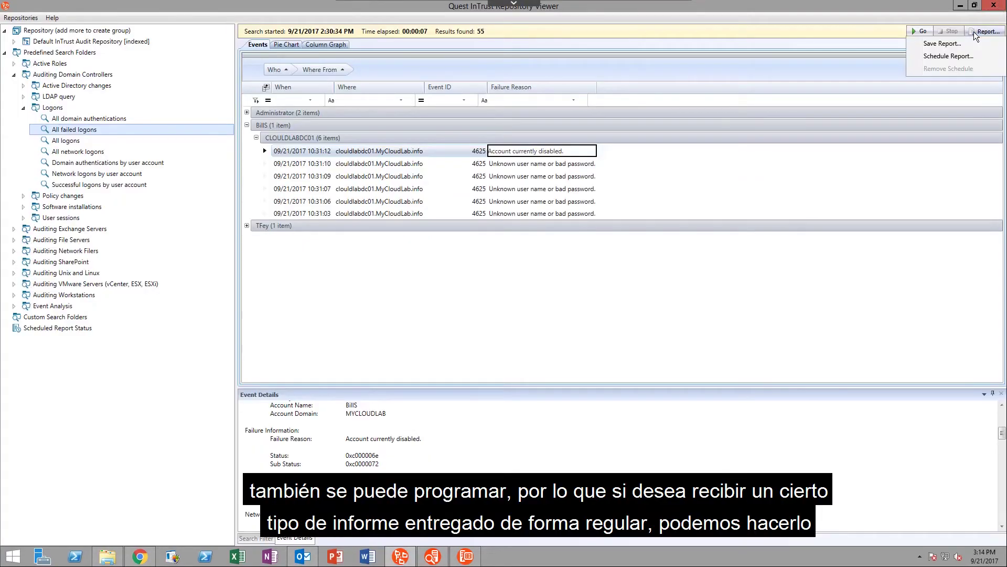
click(967, 58)
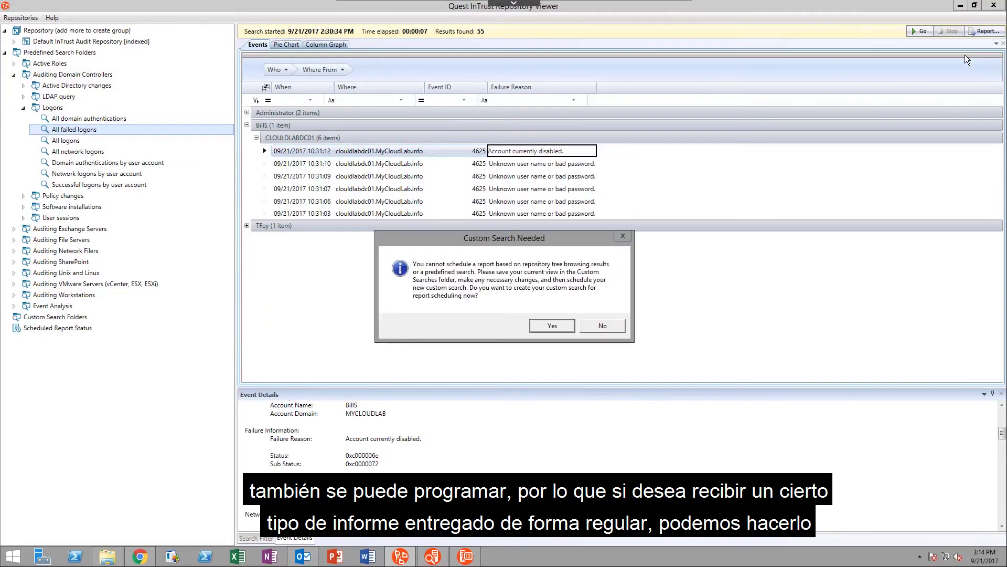
click(552, 325)
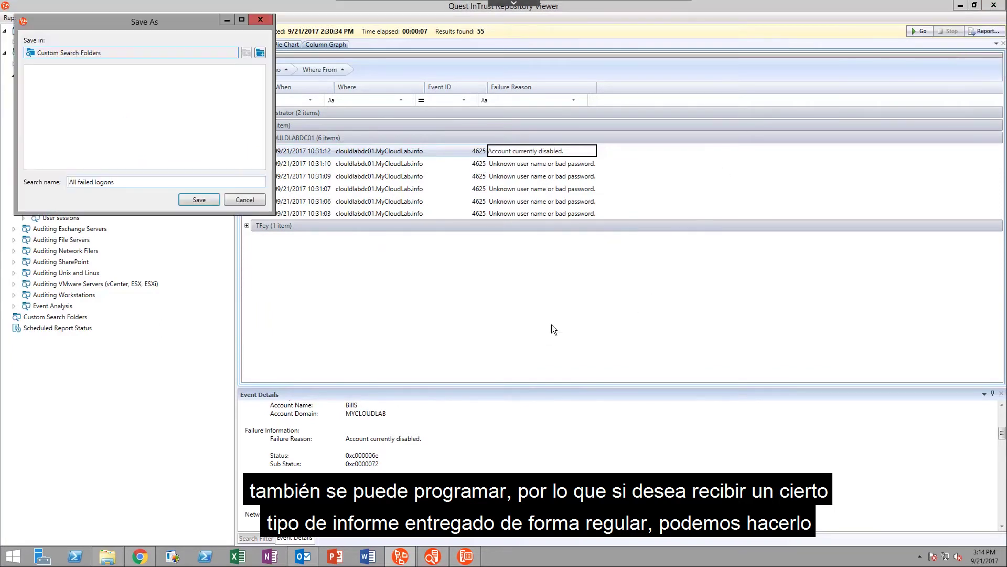
click(195, 201)
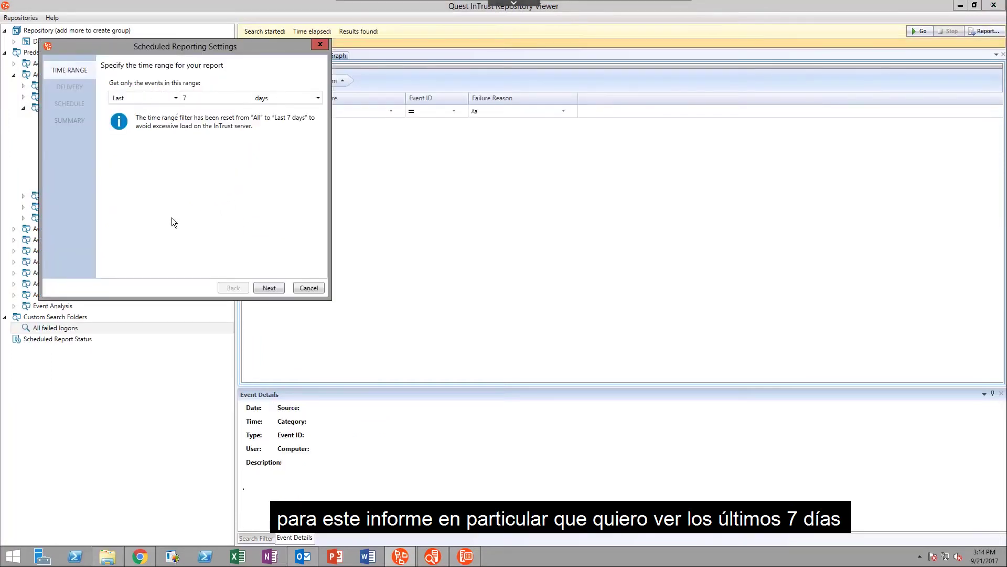
click(270, 288)
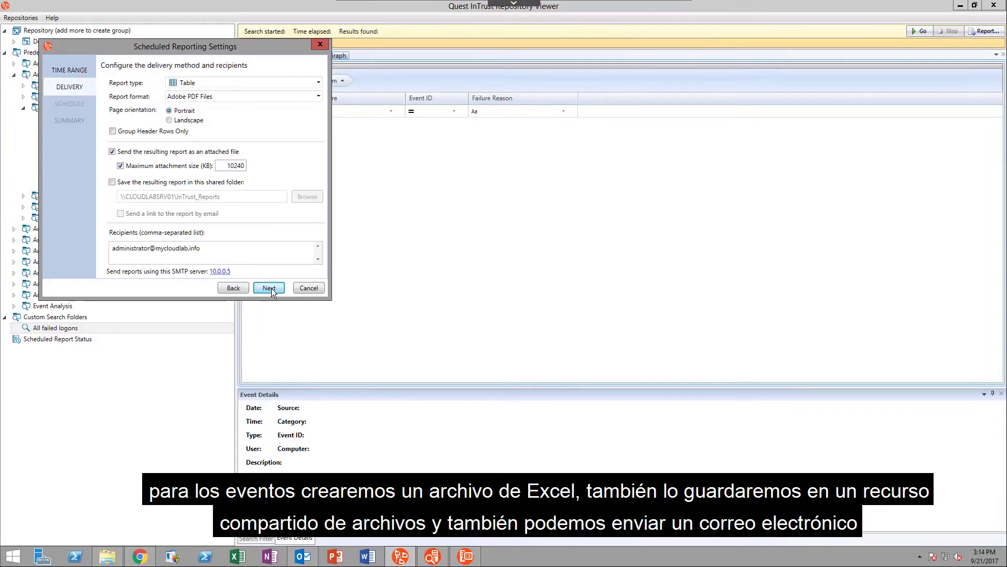
Deliver it daily as Microsoft Excel Files to the shared folder with an emailed link
click(308, 97)
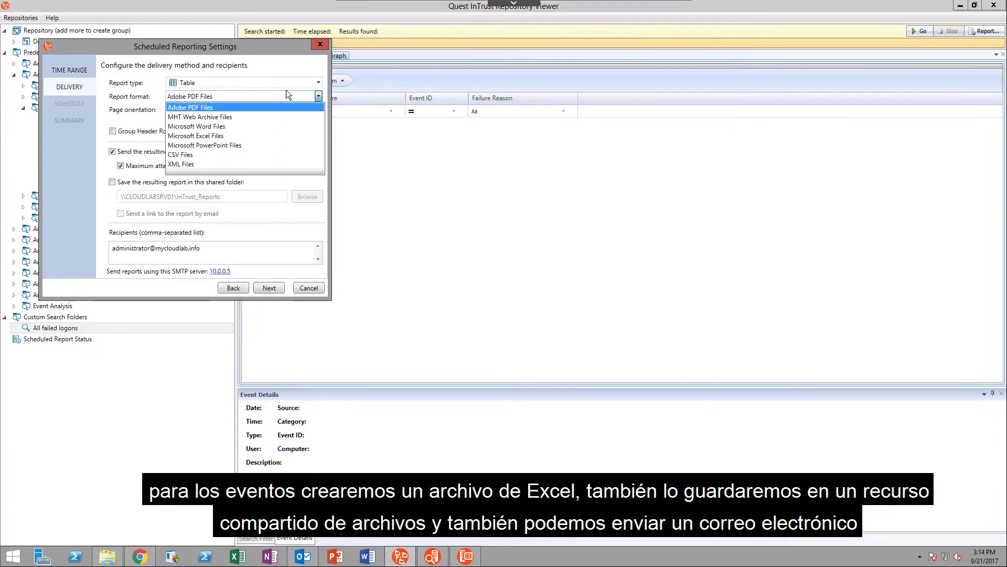
click(205, 136)
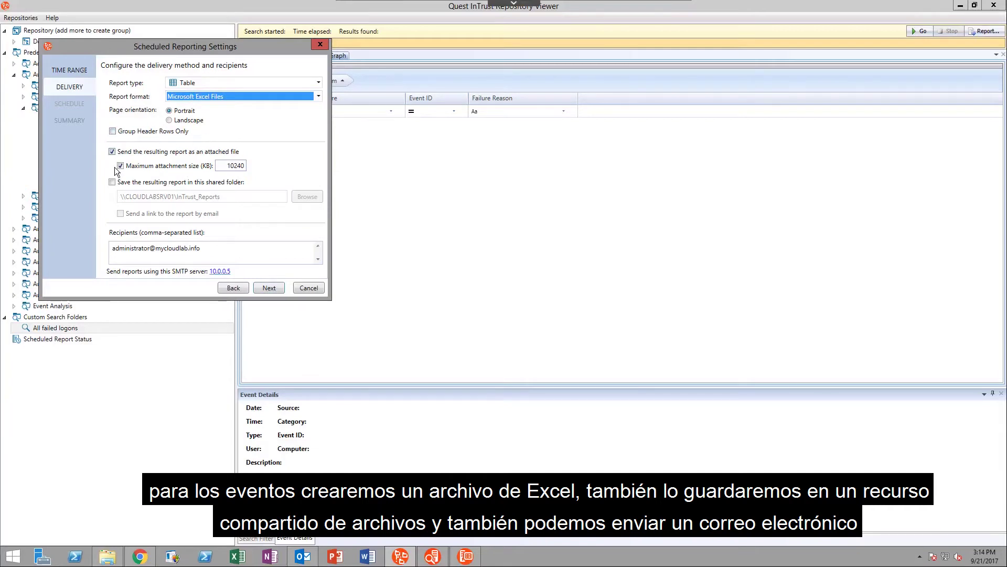
click(112, 182)
drag(227, 195, 113, 194)
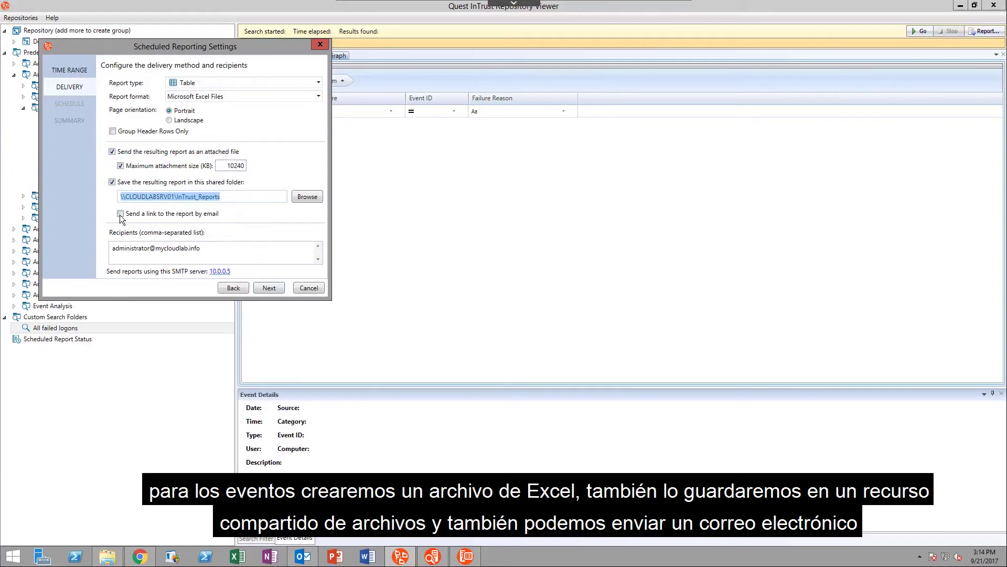
click(120, 214)
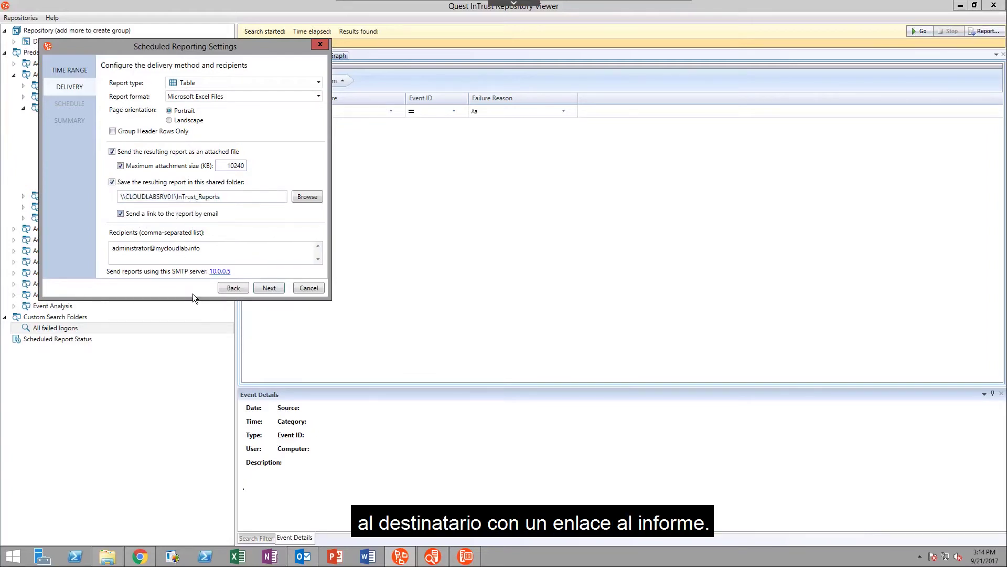
click(269, 288)
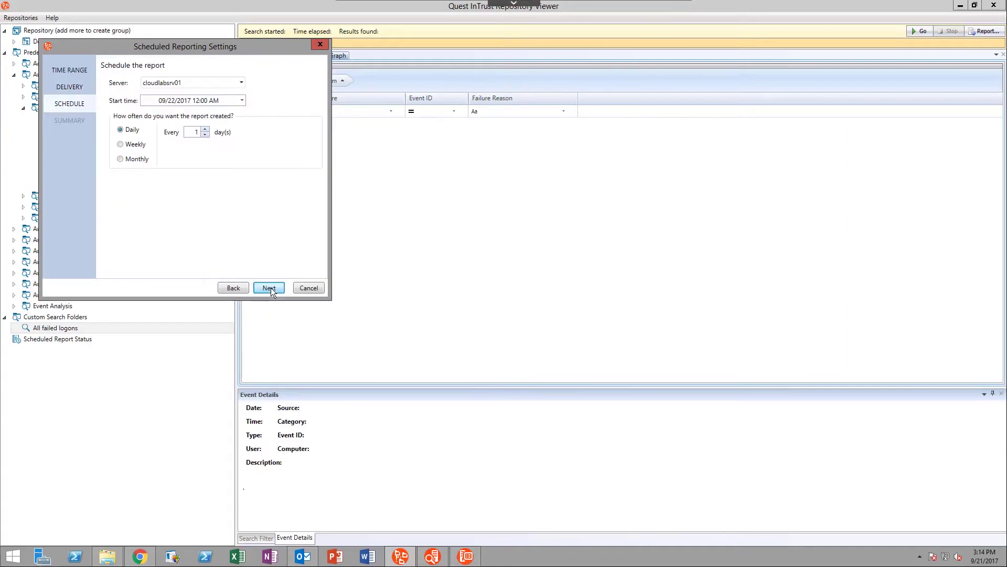
click(270, 288)
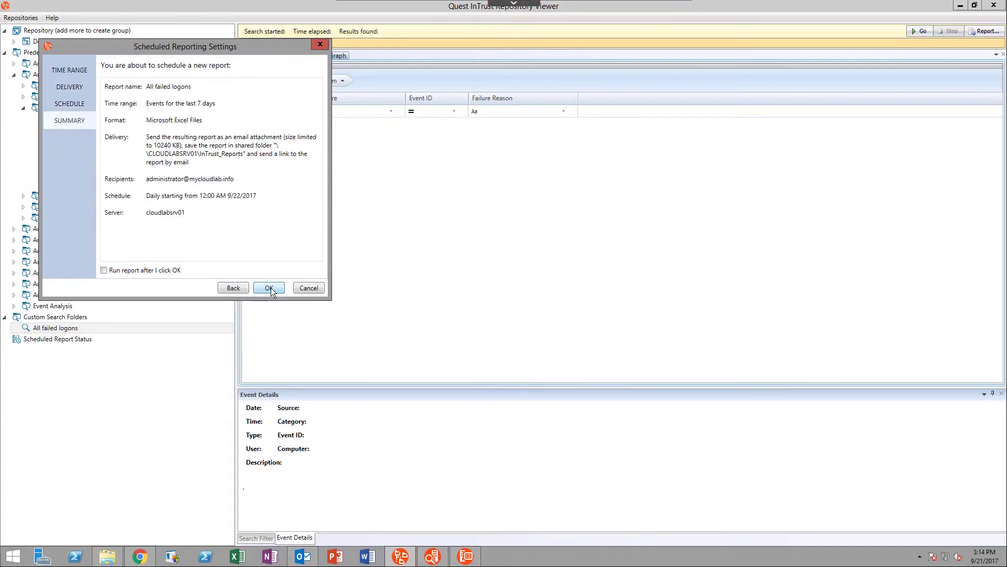
click(270, 289)
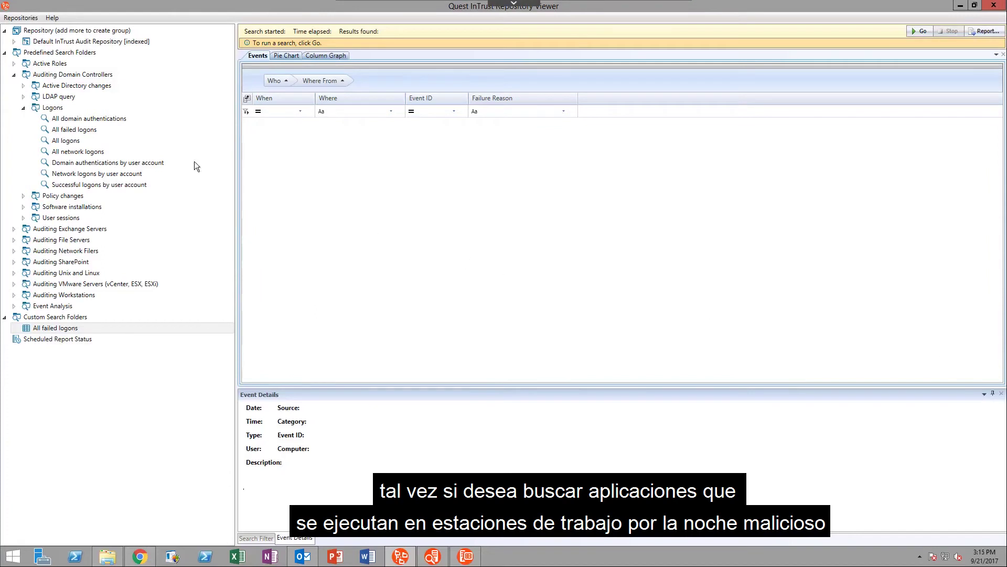
Run the Auditing Workstations Process tracking search and expand the 4688 event group
click(23, 108)
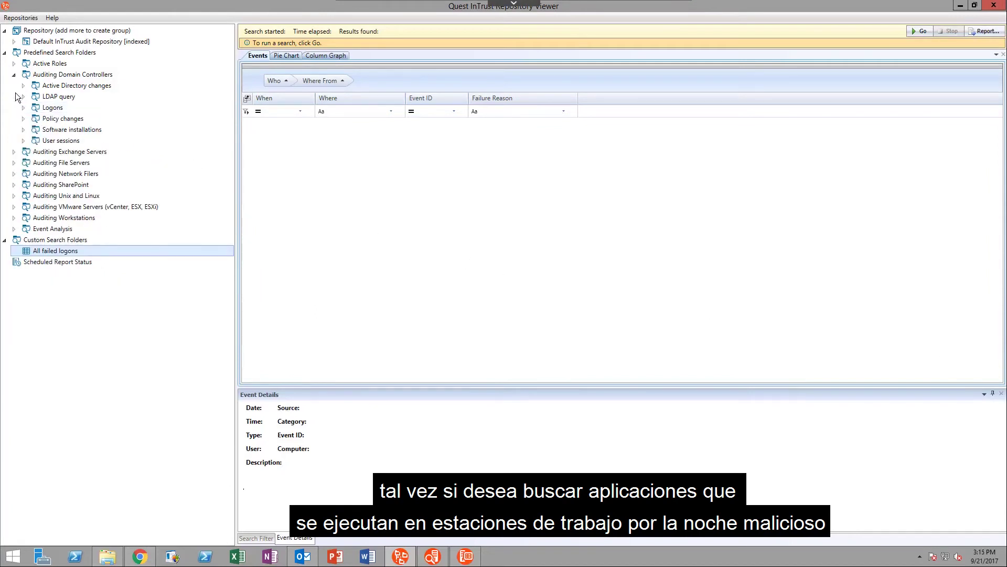
click(14, 75)
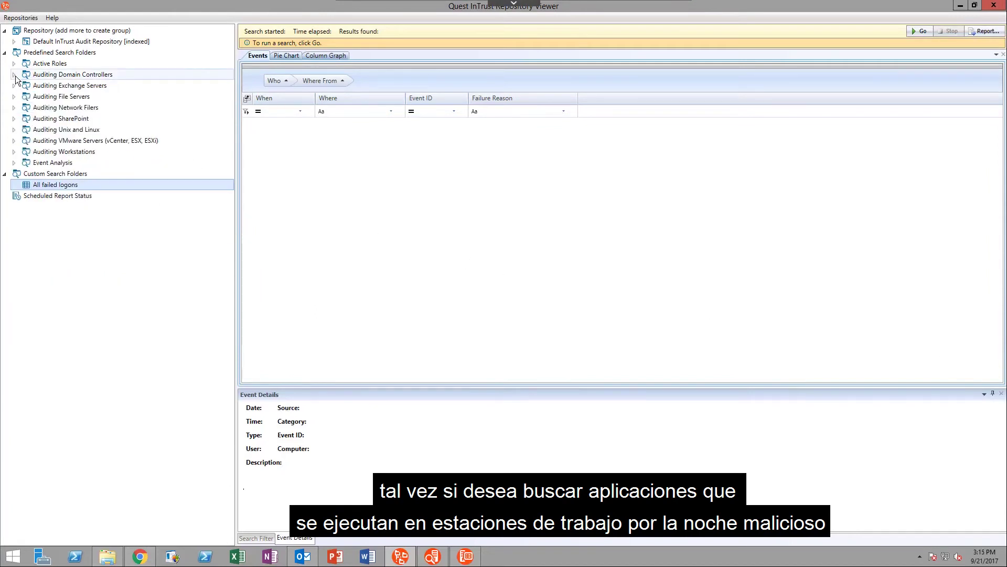
click(13, 152)
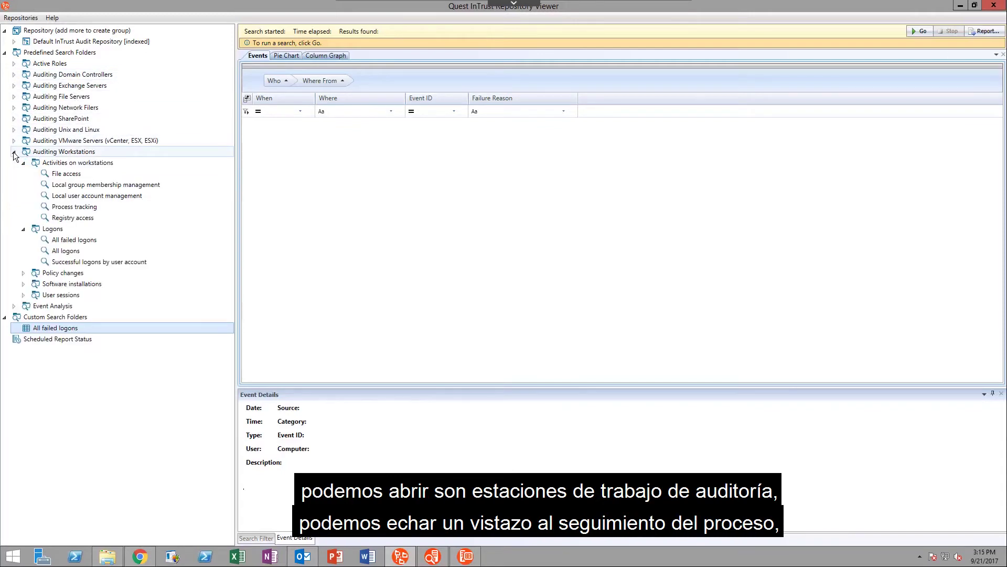
click(74, 207)
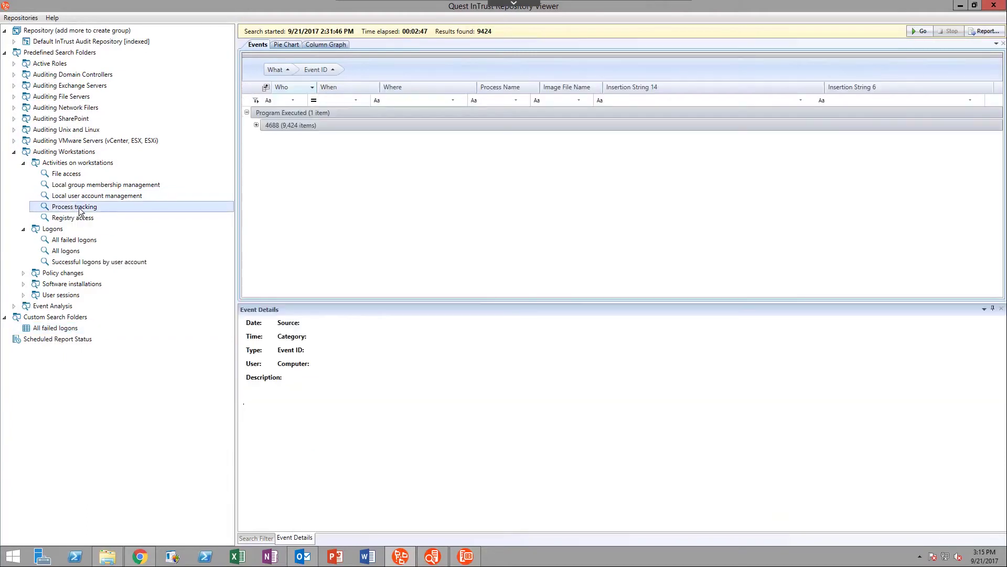
click(257, 126)
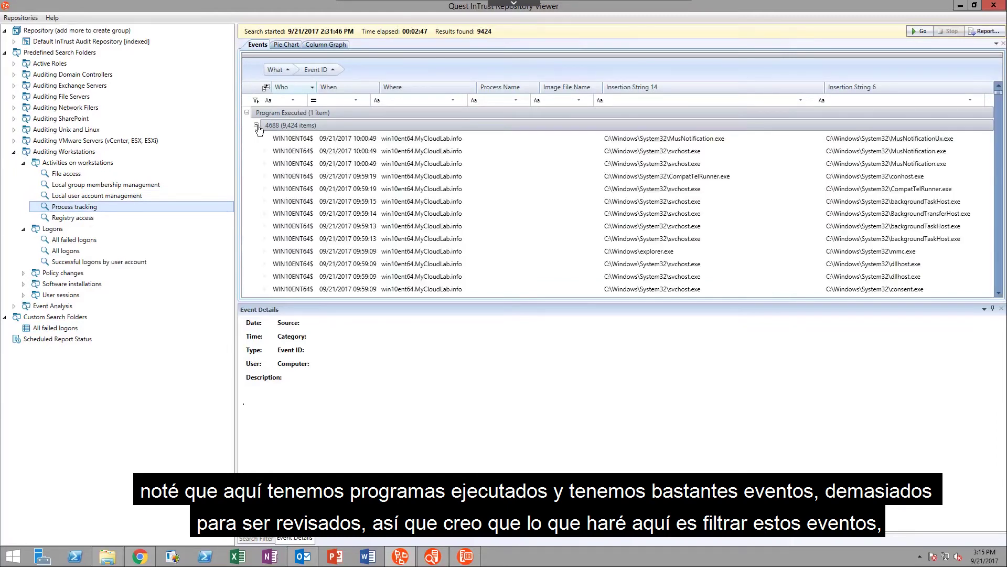
Filter the Who column to one user, leaving 265 of 9,424 events
click(292, 101)
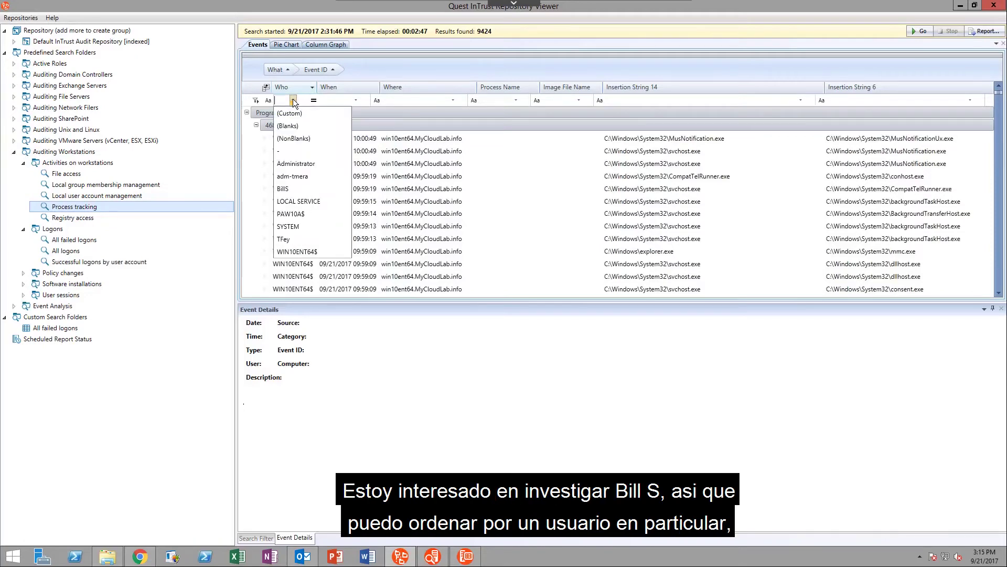
click(294, 188)
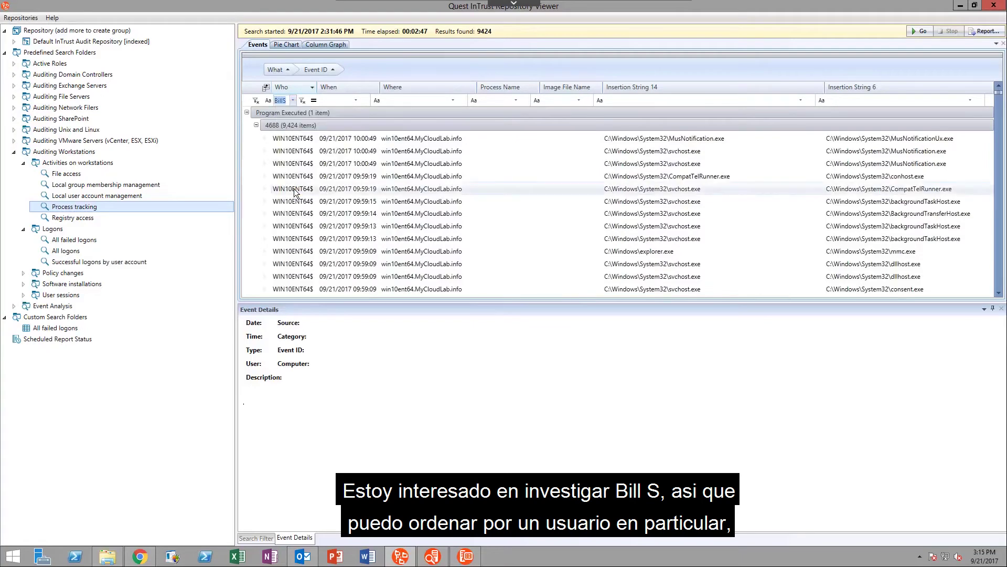
click(800, 100)
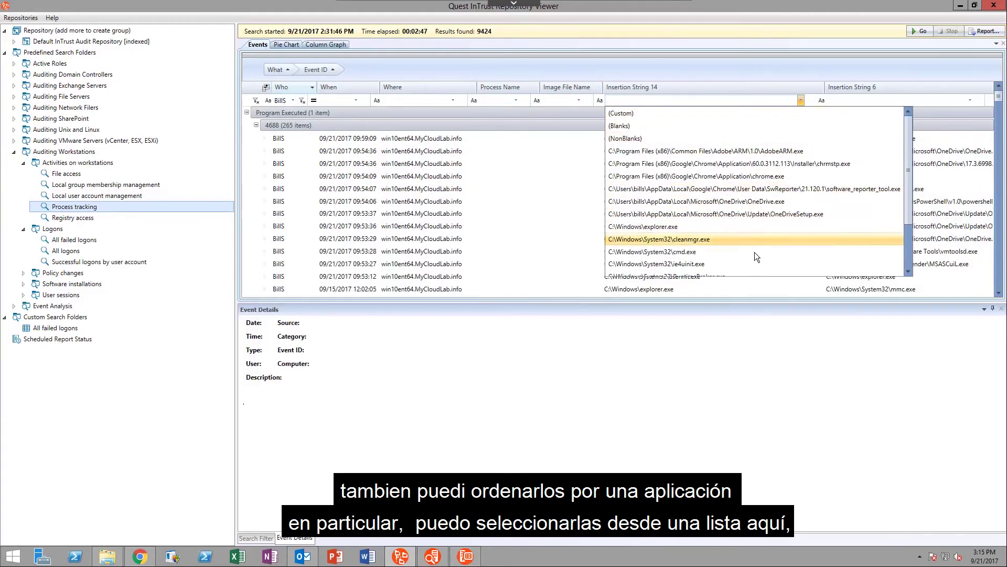
Add a custom Insertion String 14 filter 'Contains powershell', leaving three events
click(631, 113)
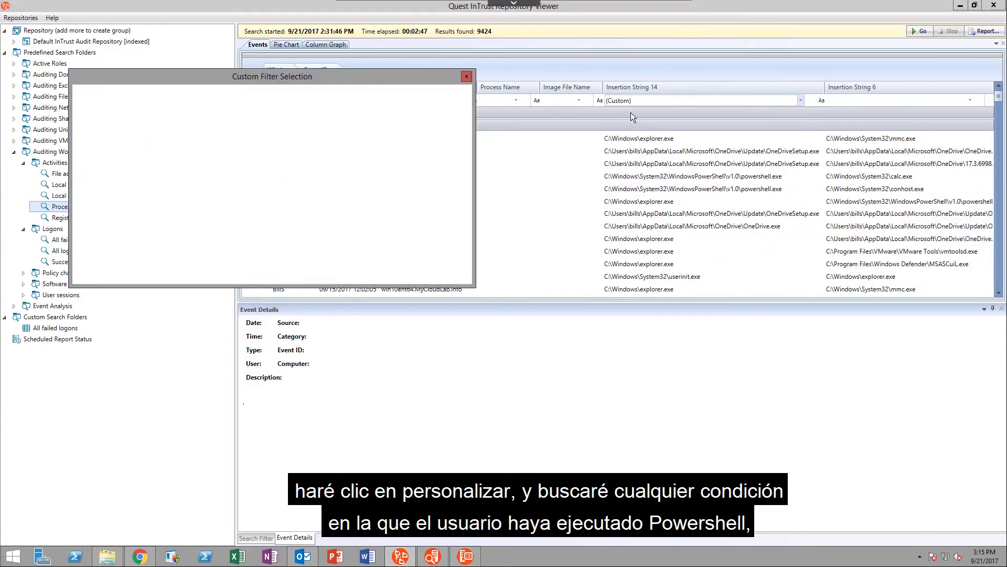
click(102, 125)
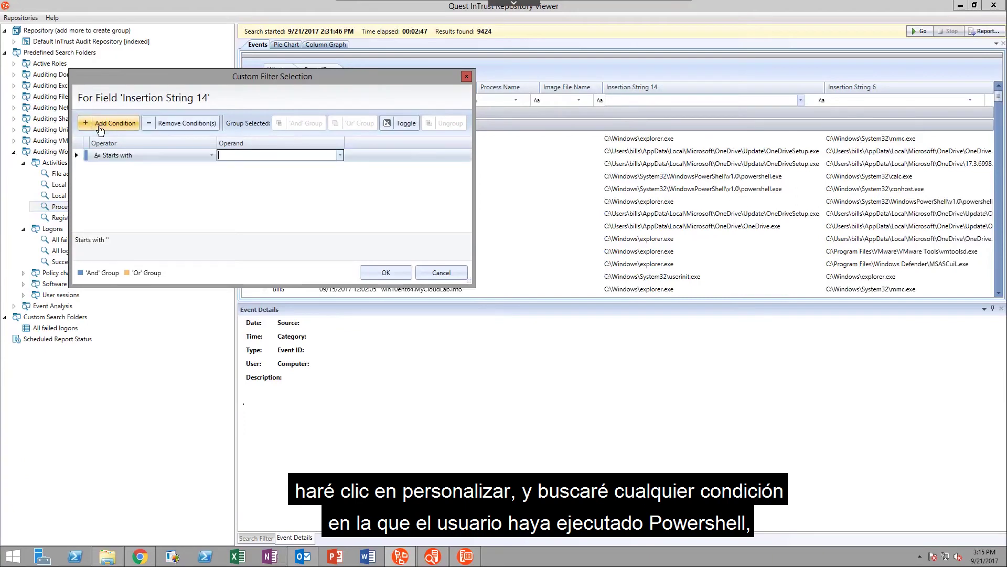
click(161, 156)
click(161, 156)
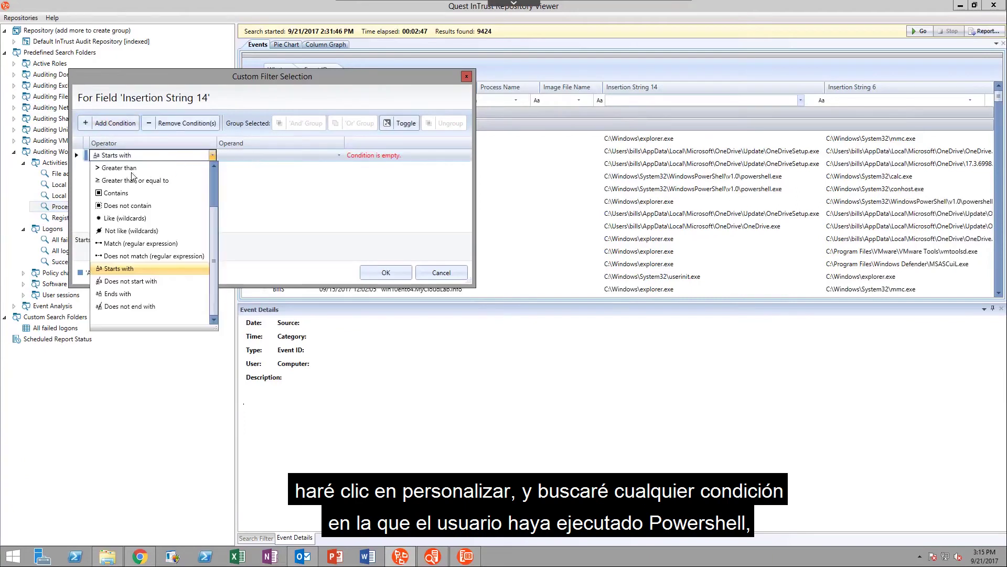
click(123, 192)
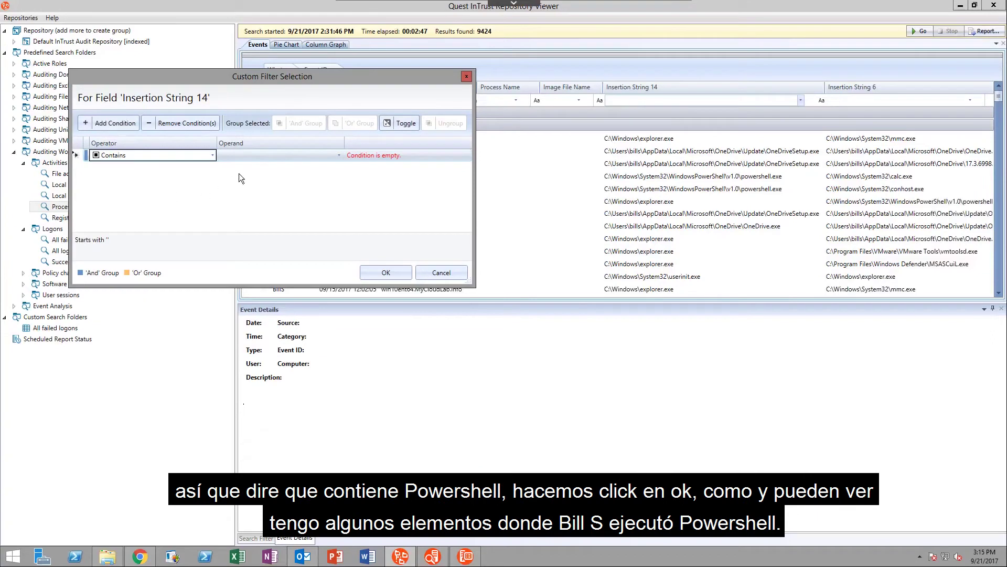
click(248, 156)
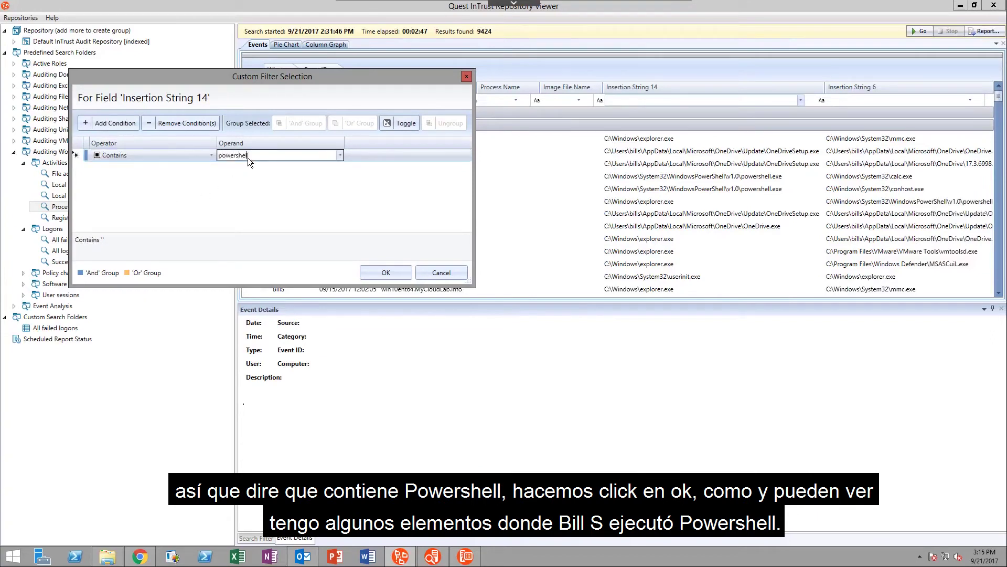
click(386, 273)
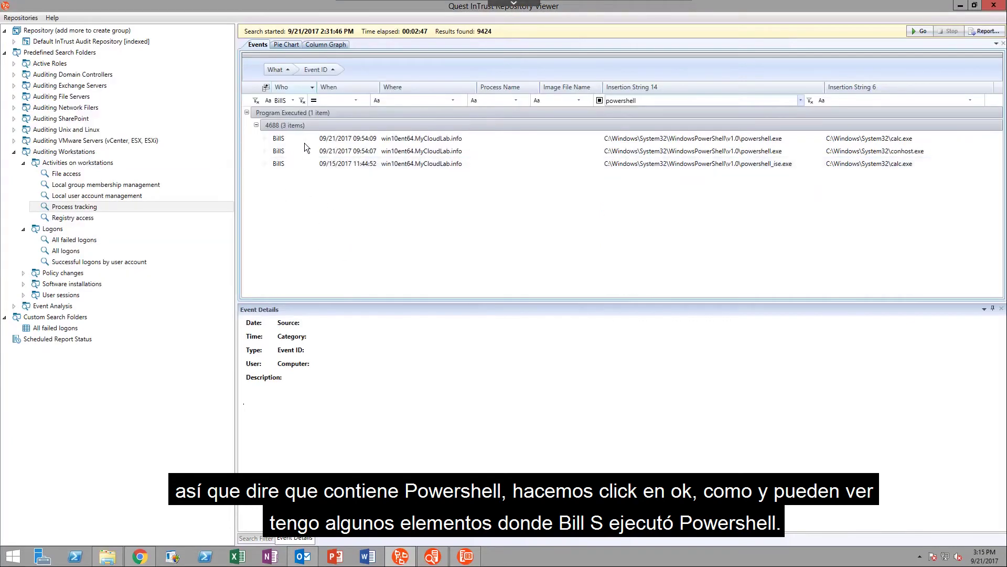
Show the first PowerShell event's details, highlighting creator powershell.exe and new process calc.exe
click(422, 139)
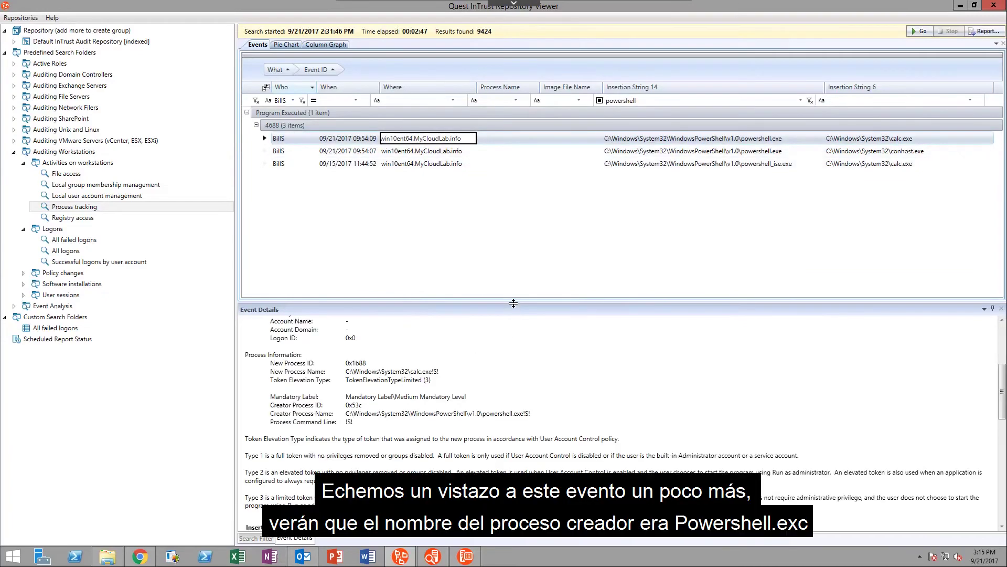
drag(516, 304, 517, 212)
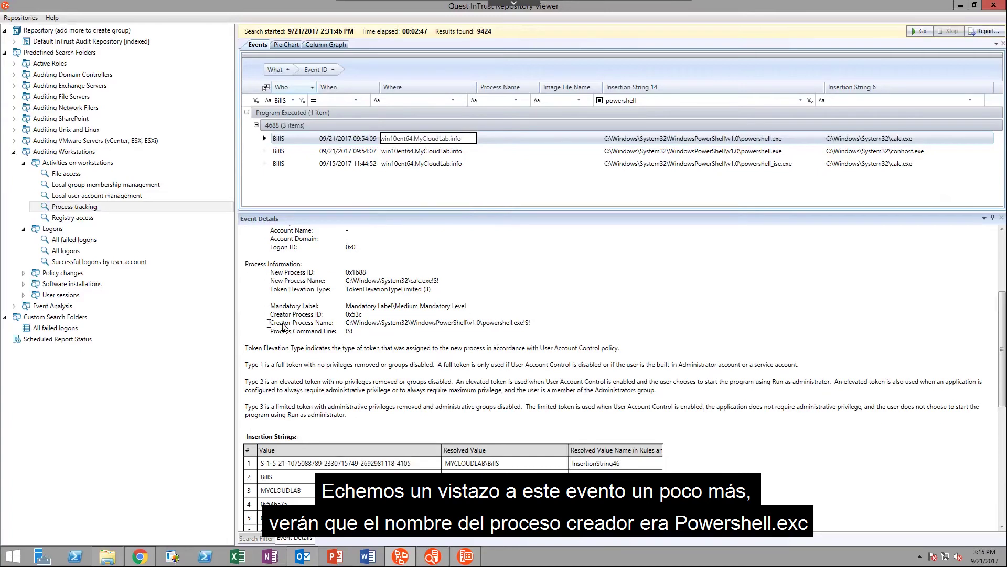
drag(271, 322, 538, 331)
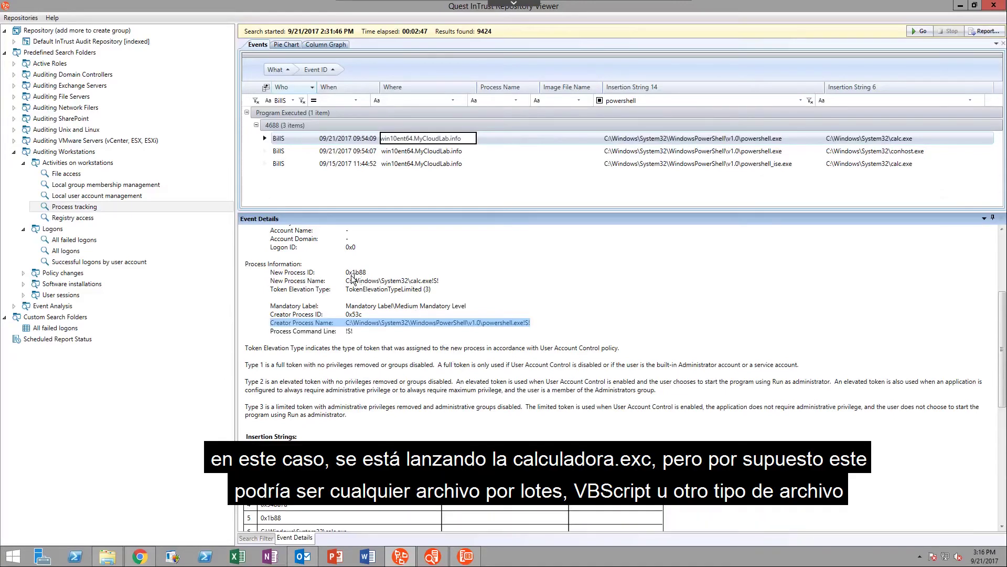
drag(346, 280, 438, 284)
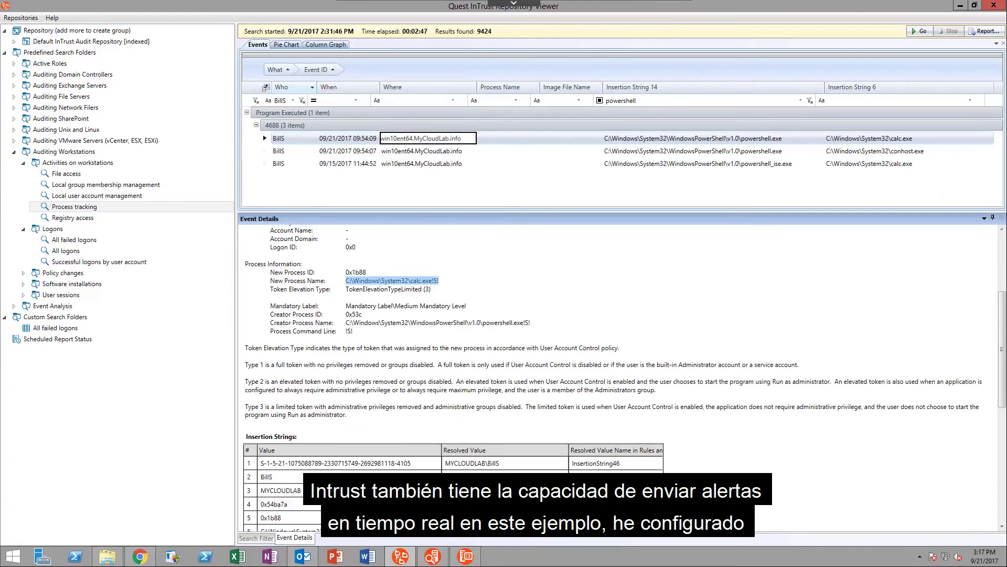
click(303, 556)
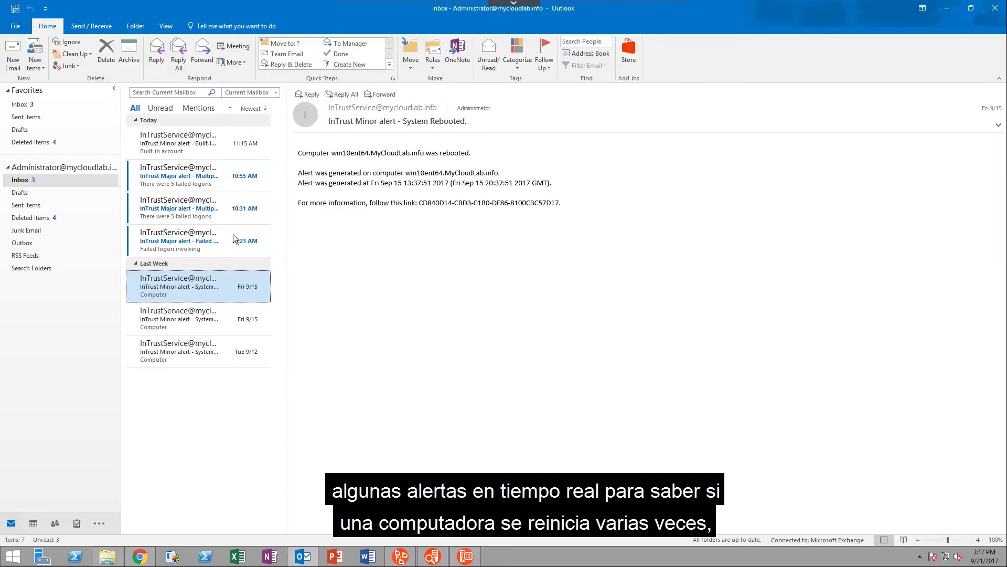
Read the 10:23, 10:31 and 10:55 AM InTrust failed-logon alert emails
click(187, 240)
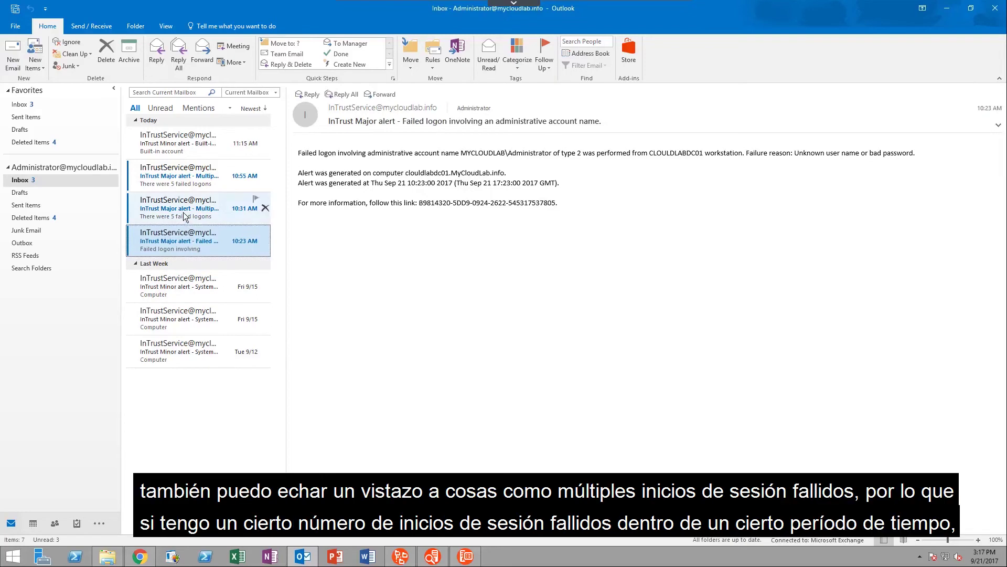
click(184, 216)
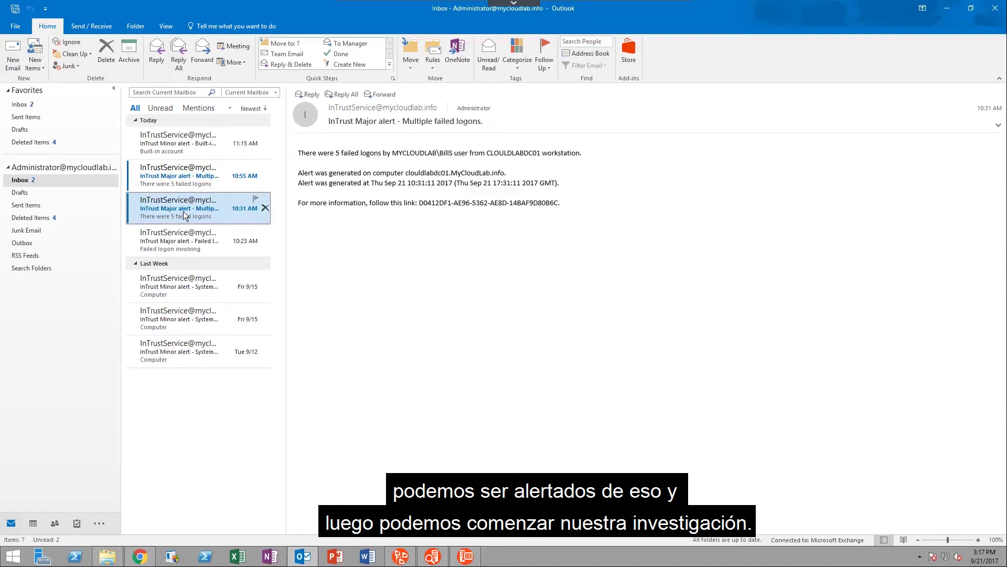
key(Up)
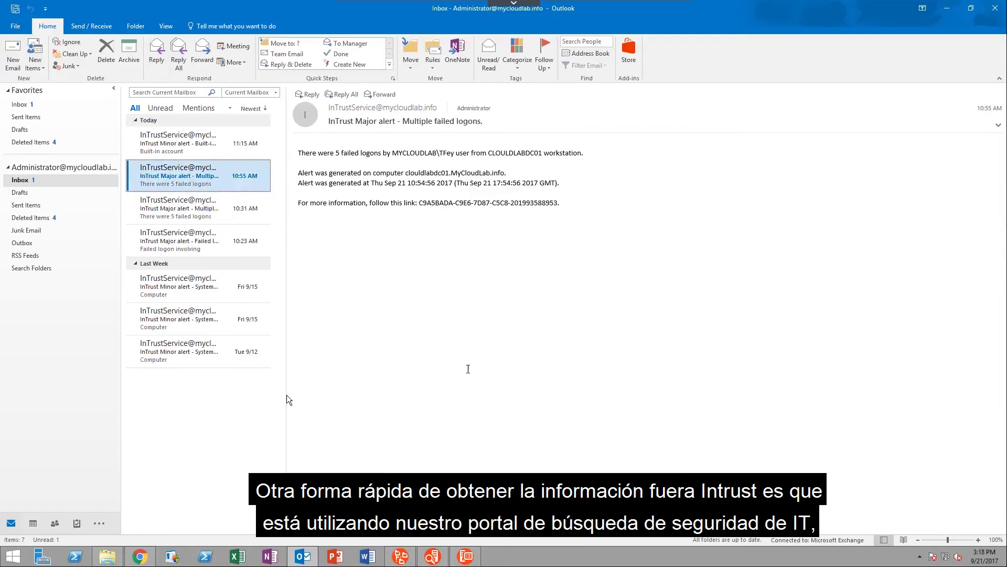
click(144, 561)
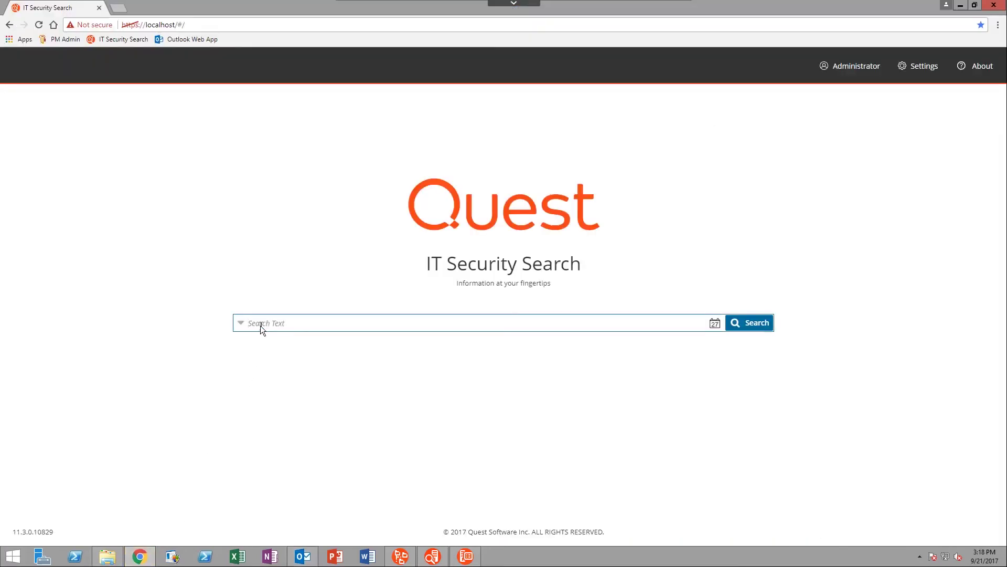
Search IT Security Search for the investigated user's name plus 'PowerShell' and open the first Program Executed event's details
text(Bil)
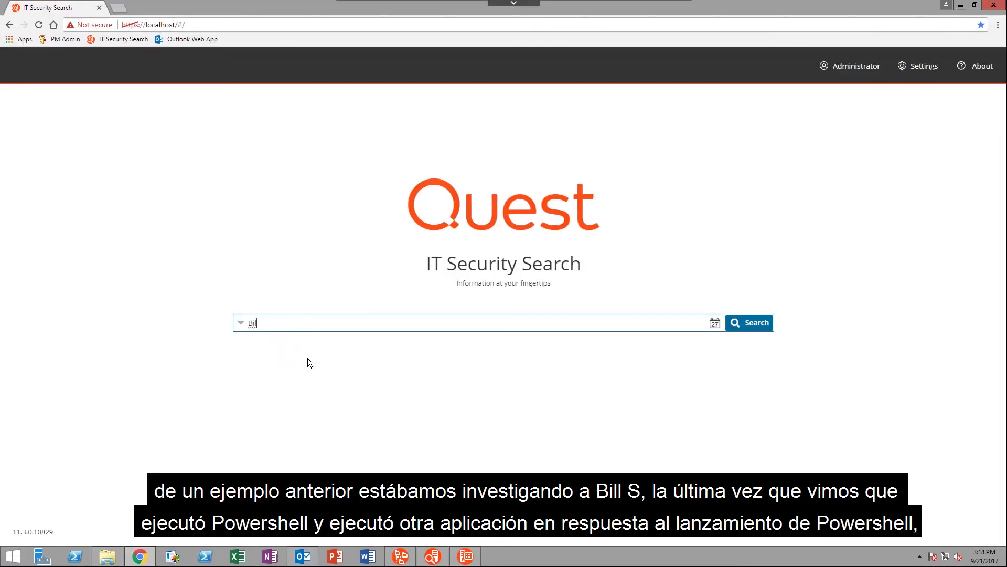
text(lS PowerShell)
key(Return)
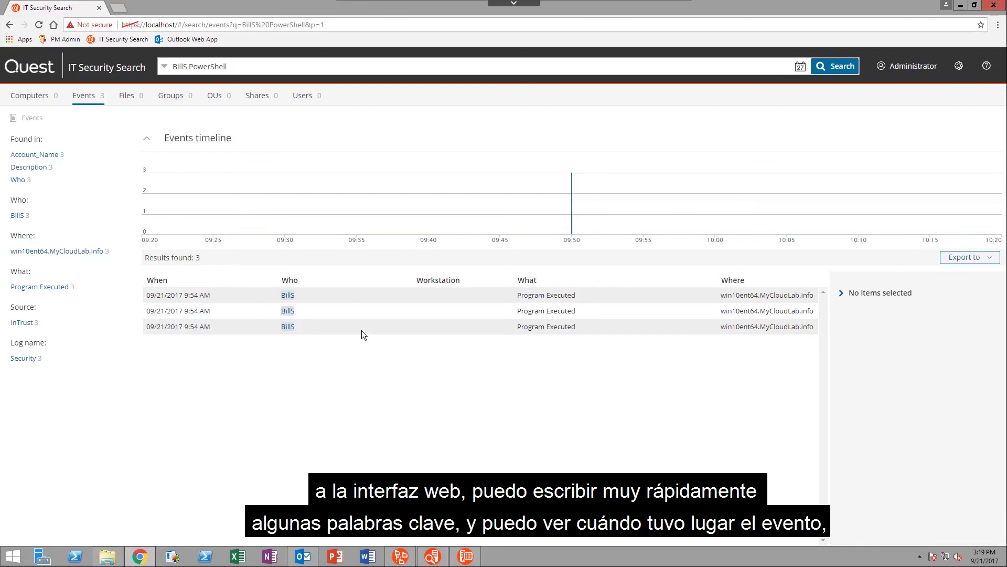
click(303, 299)
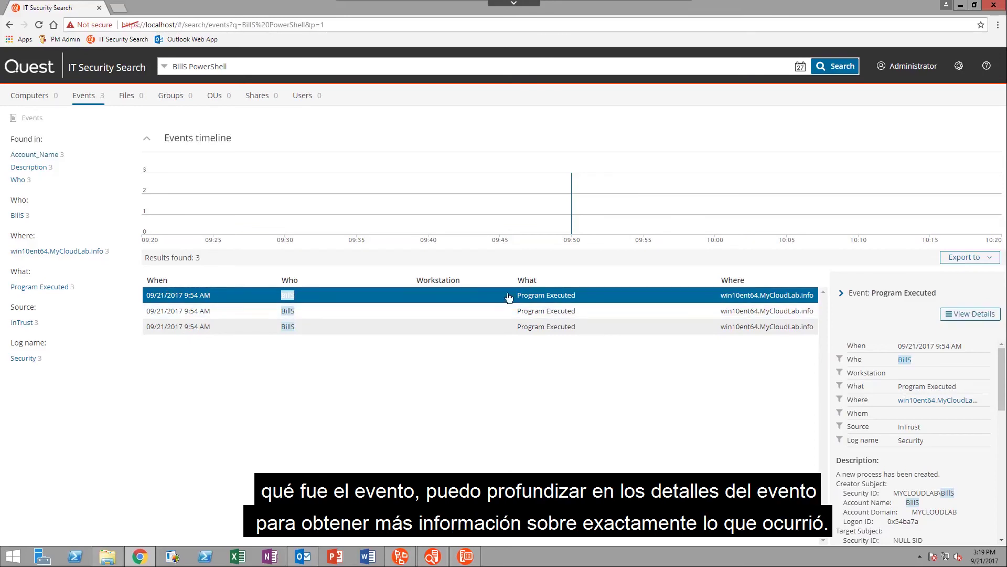
click(975, 315)
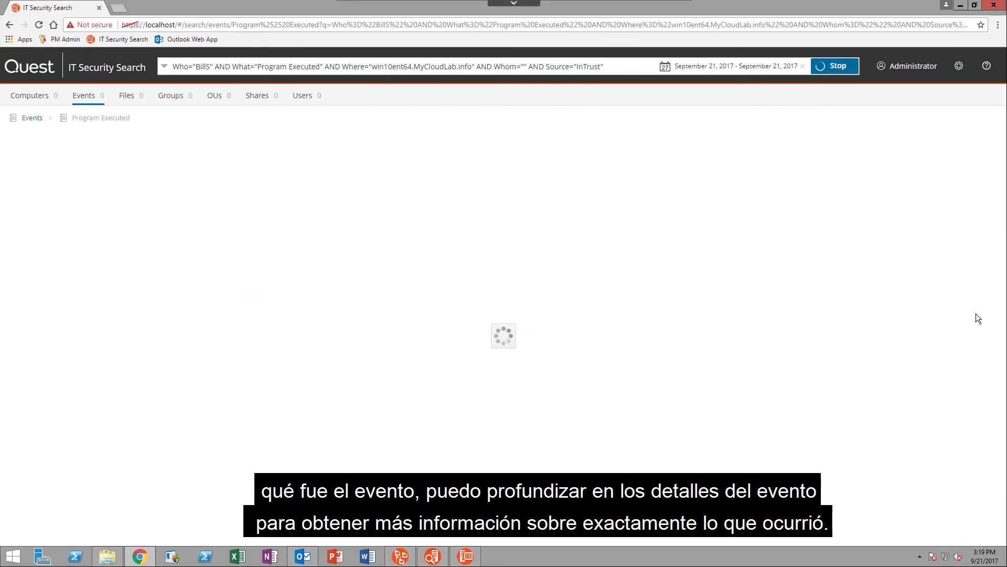